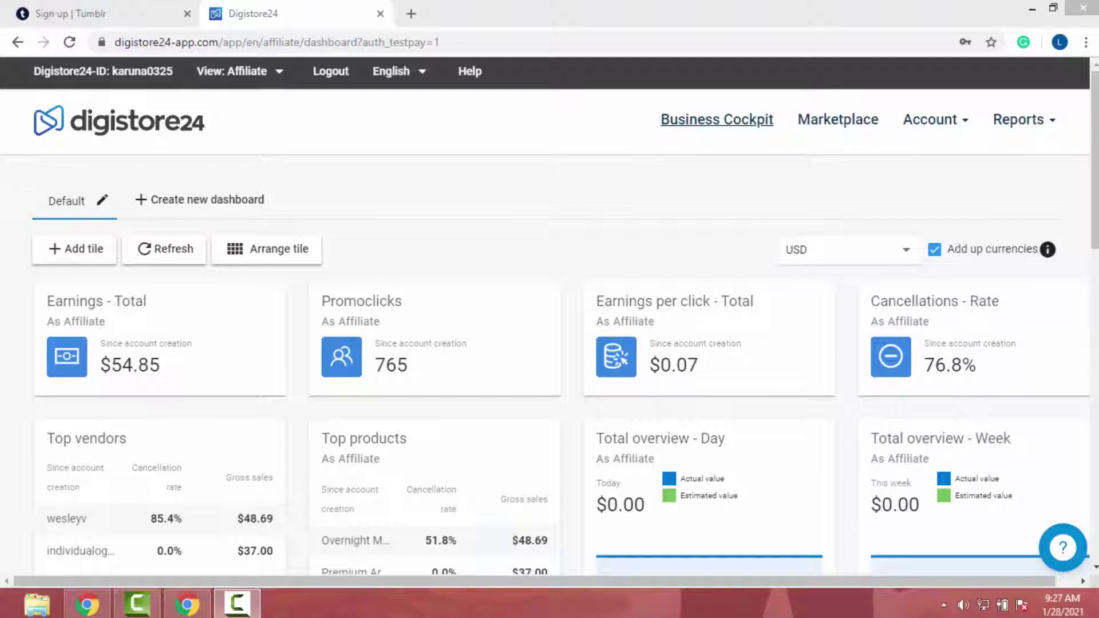
Find Meticore in the Digistore24 affiliate marketplace and open its Eos Offers support page.
left_click(816, 121)
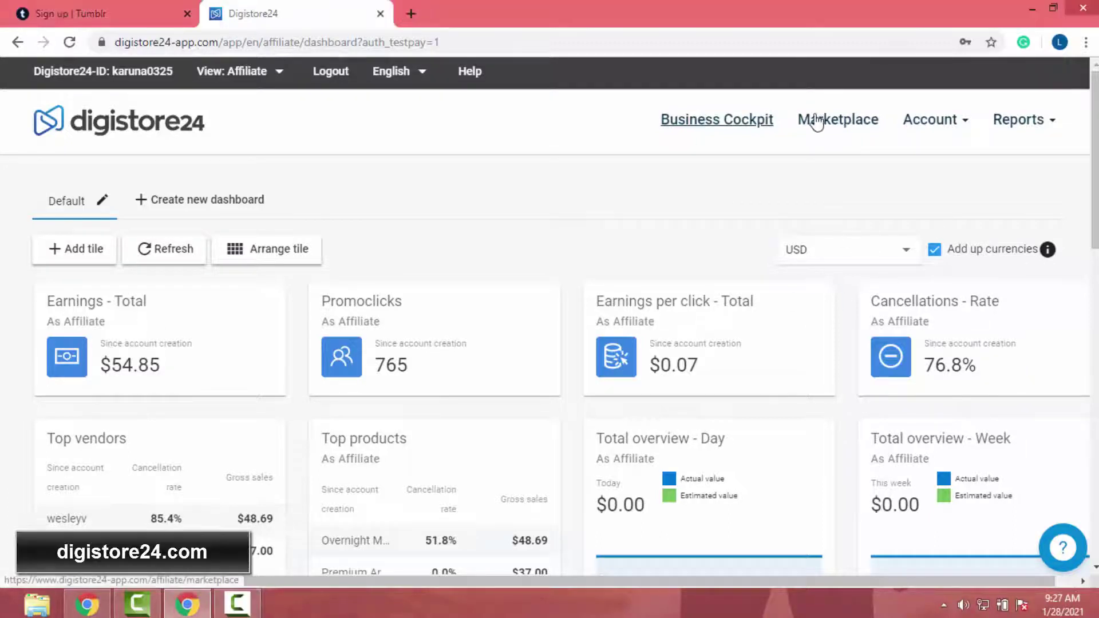
left_click(815, 122)
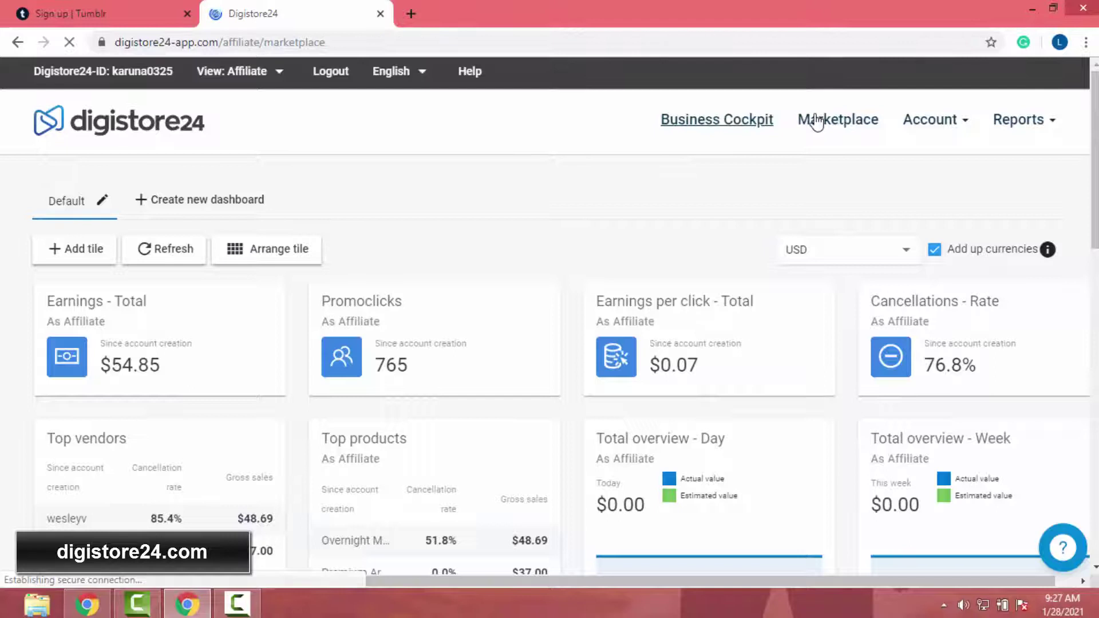
scroll(743, 201, "down", 3)
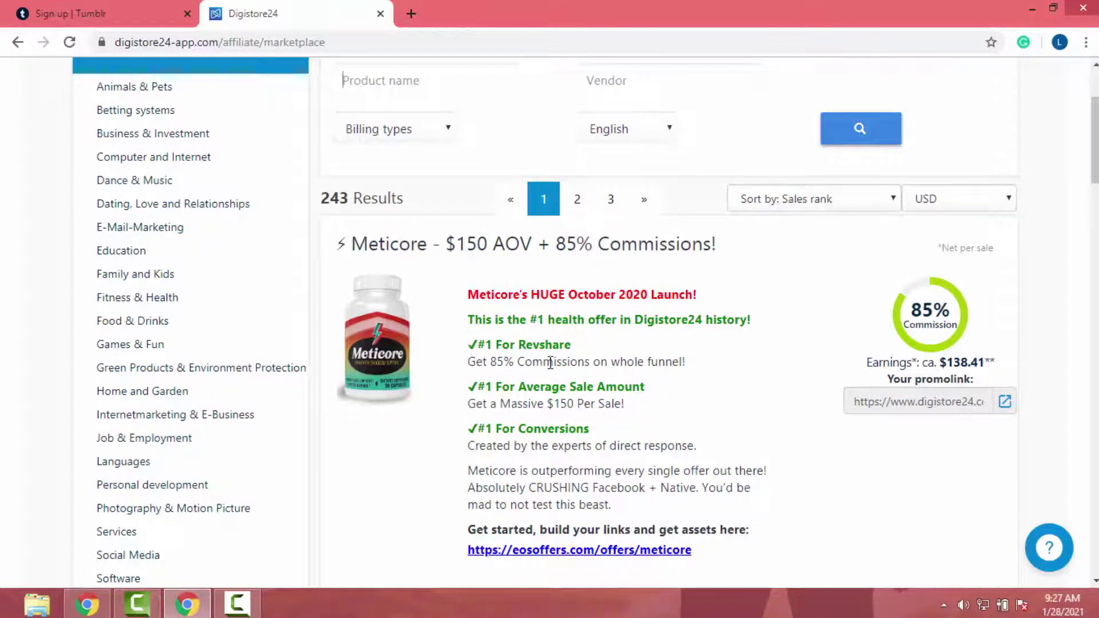
scroll(884, 361, "down", 4)
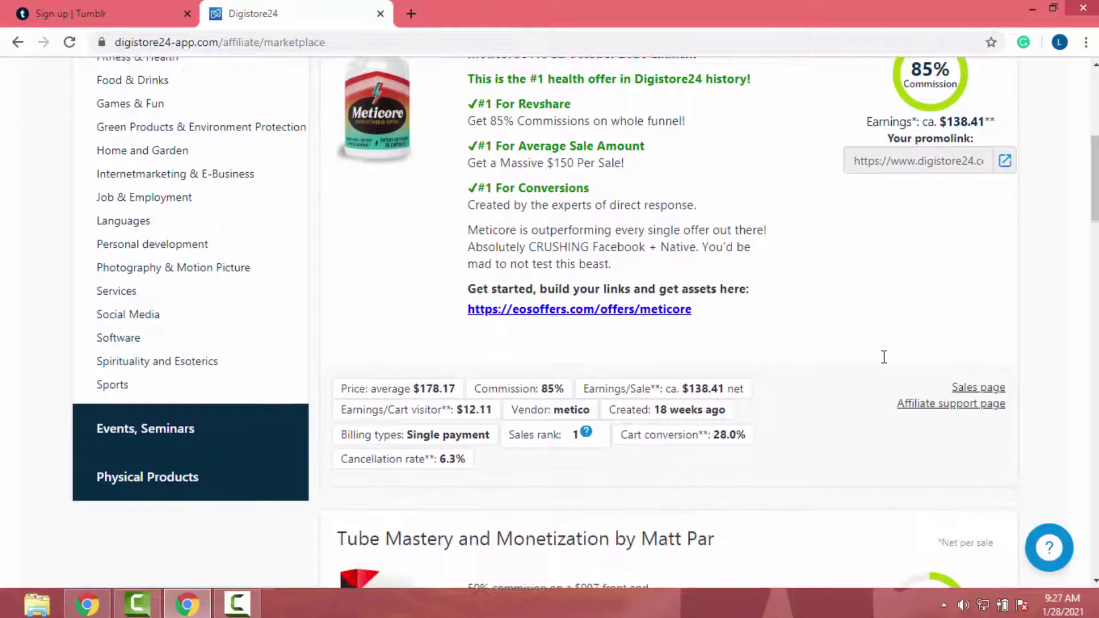
left_click(972, 403)
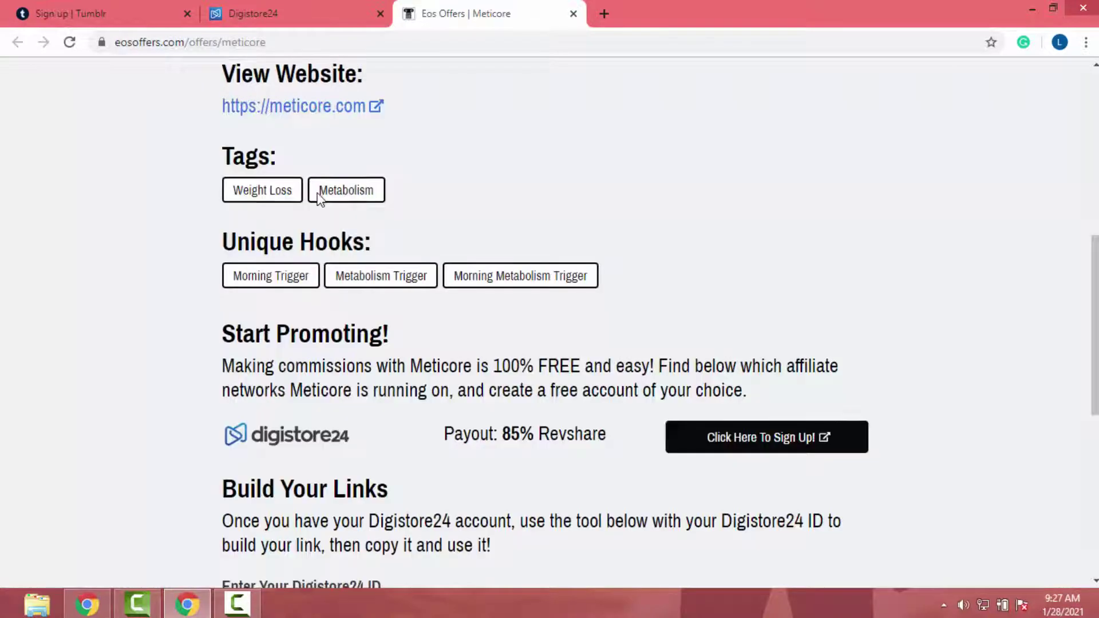
scroll(319, 197, "down", 8)
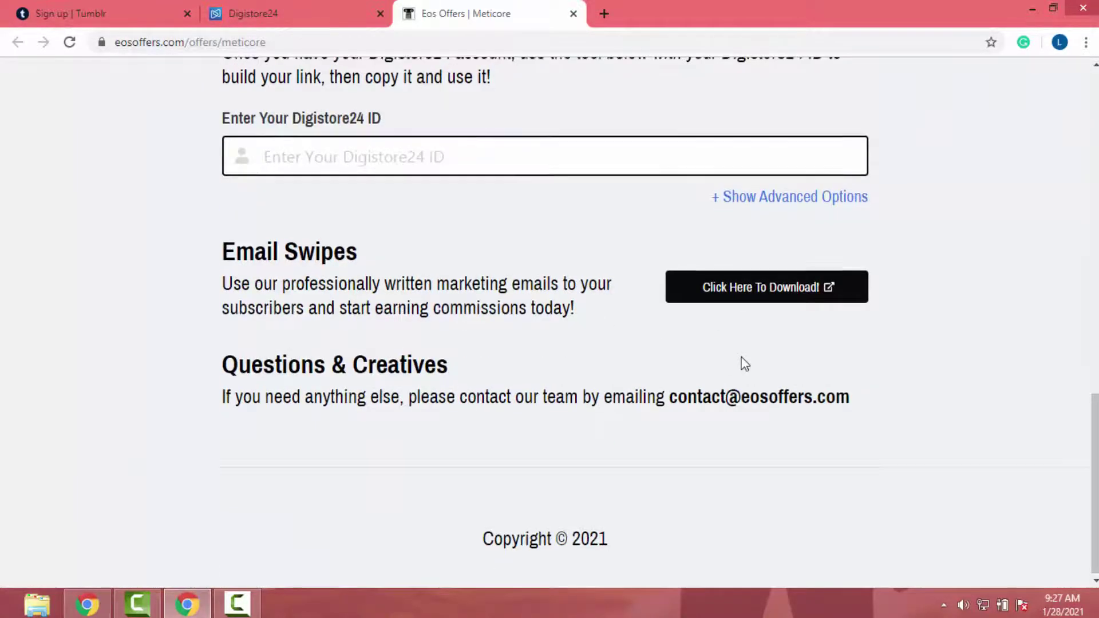
scroll(742, 363, "up", 15)
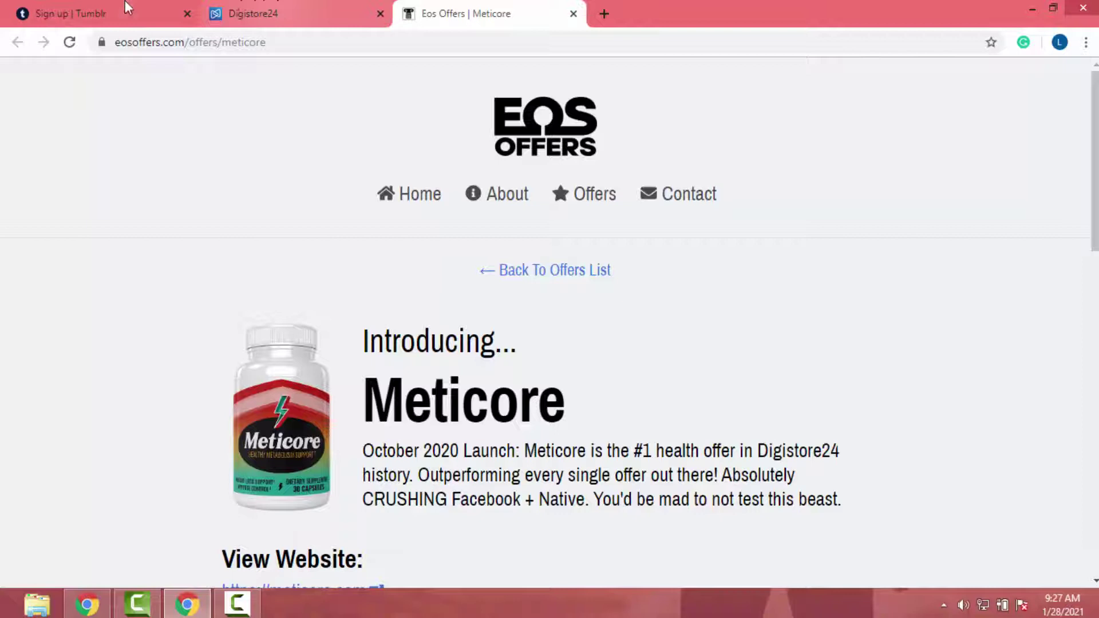
Back on Tumblr, go from Get Started to the Log in page to sign in.
left_click(126, 5)
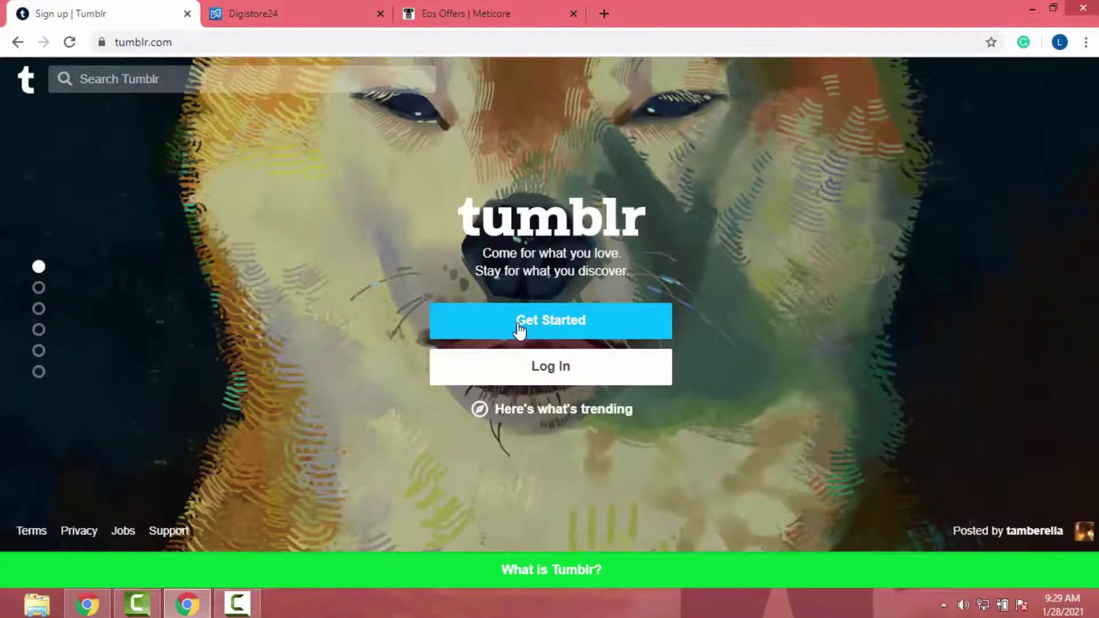
left_click(519, 330)
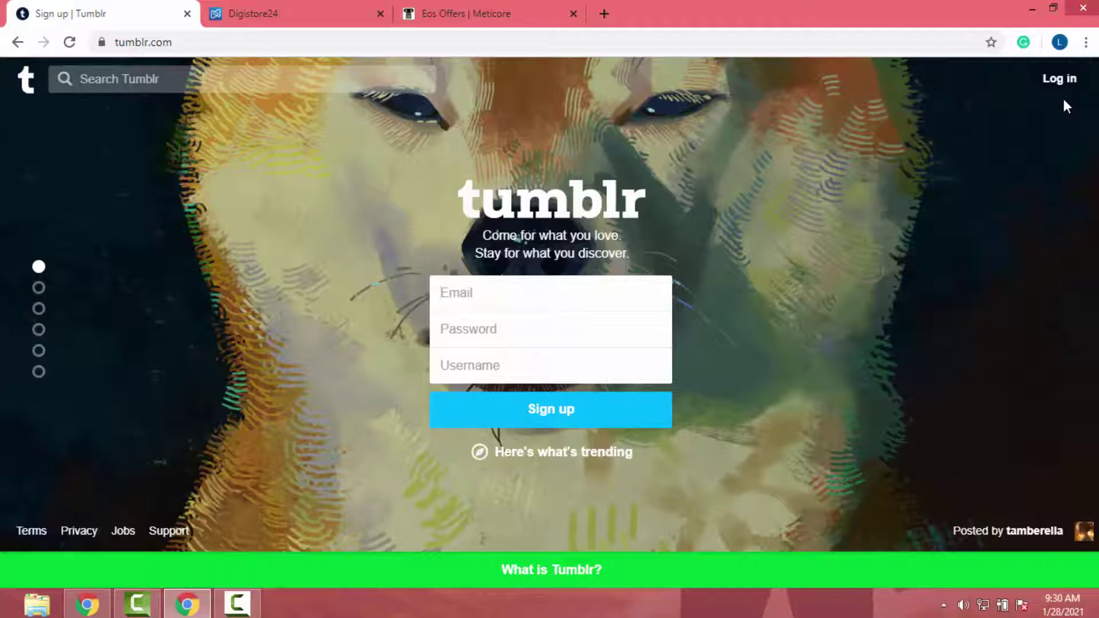
left_click(1059, 81)
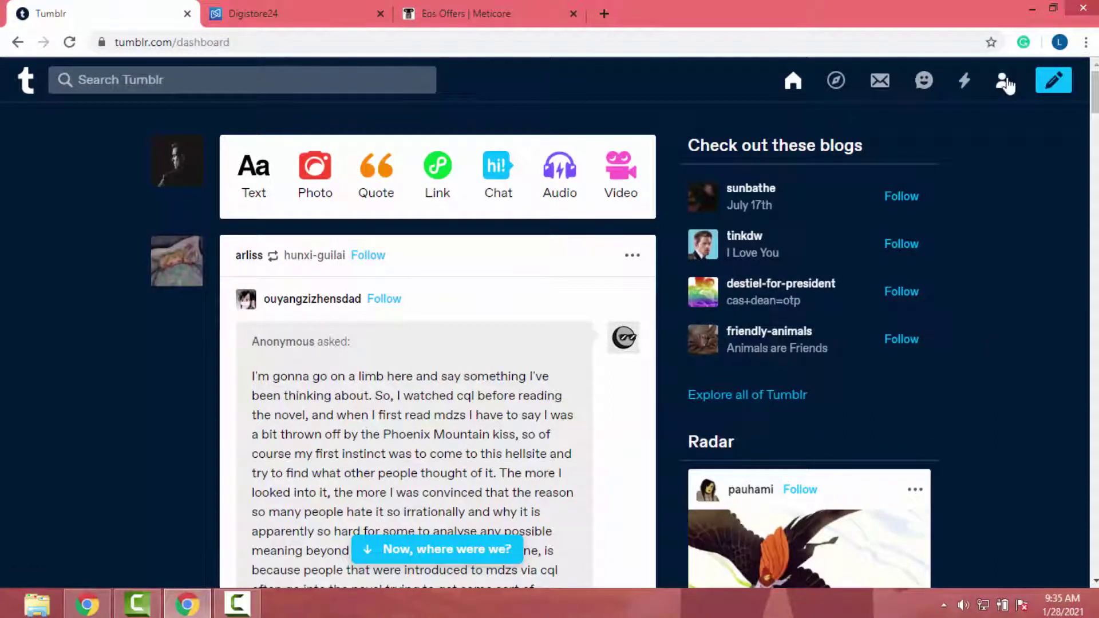
Open the blog's settings, review Edit appearance and cancel without saving any changes.
left_click(1001, 81)
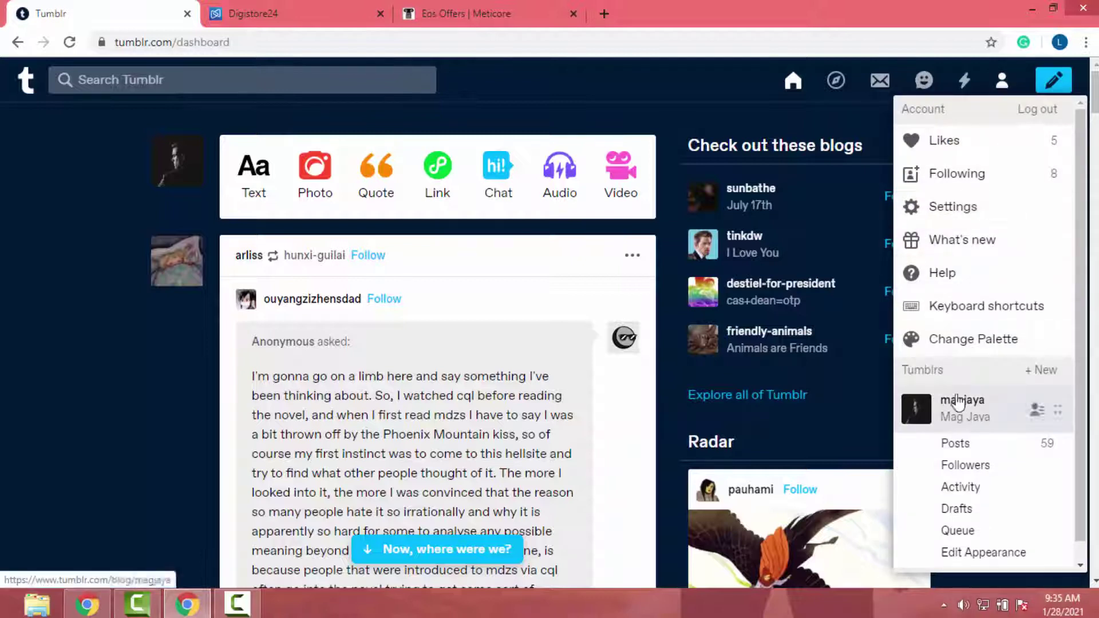
left_click(919, 207)
scroll(631, 225, "down", 3)
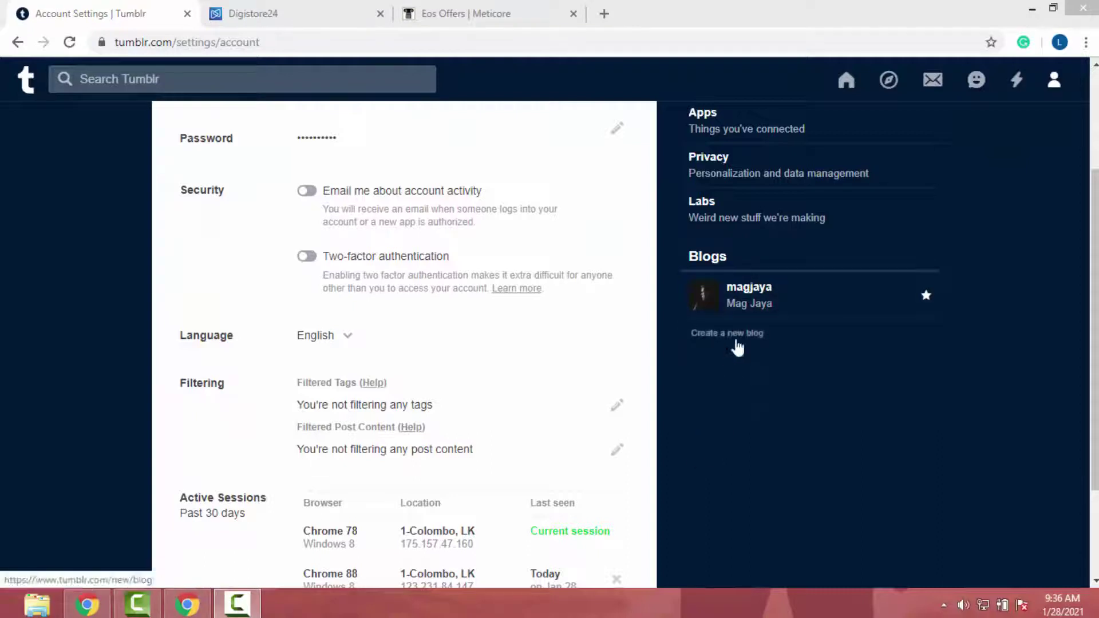
left_click(737, 303)
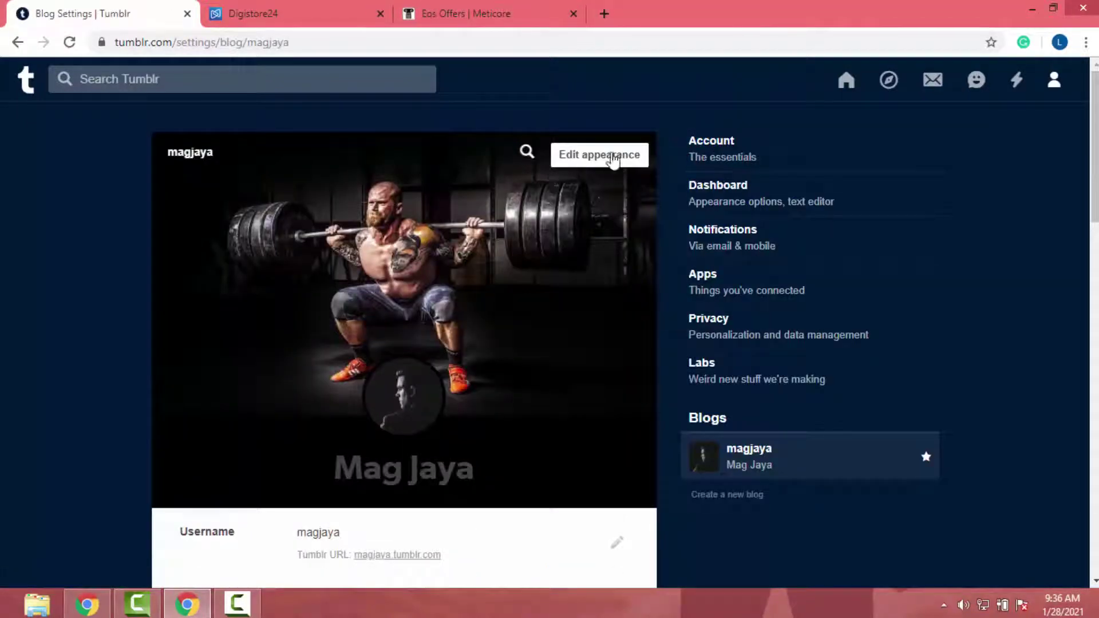
left_click(612, 157)
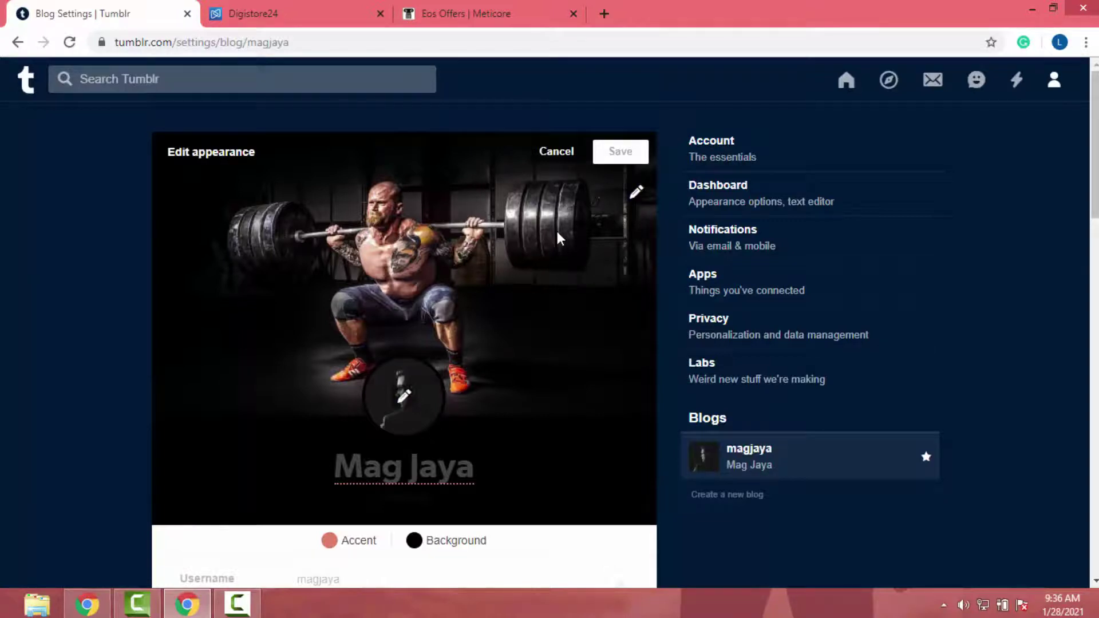
scroll(498, 257, "down", 4)
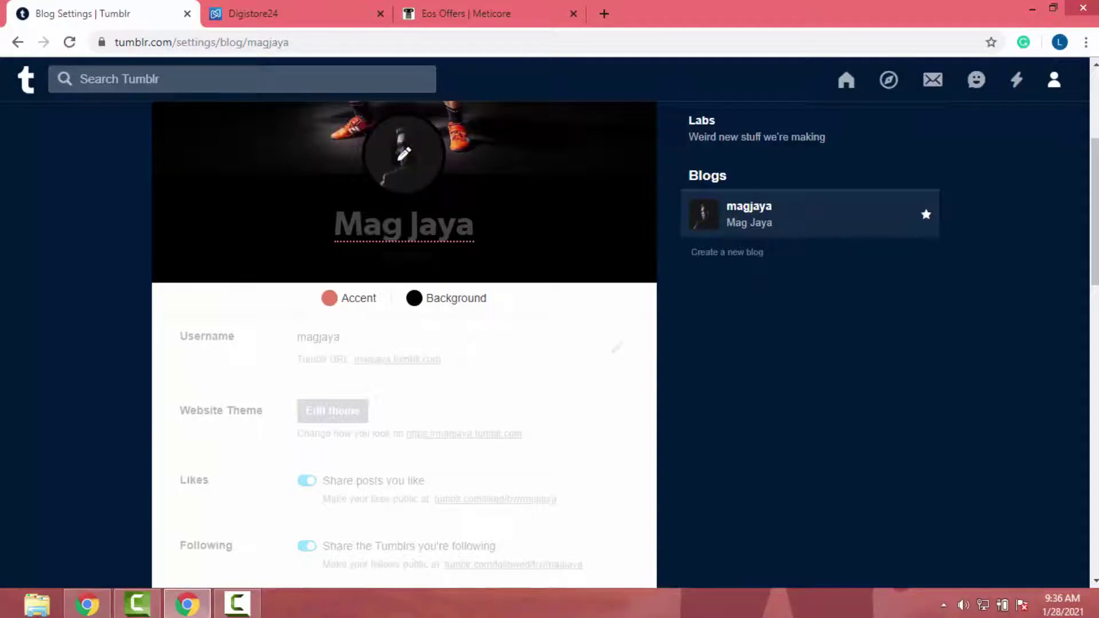
triple_click(531, 240)
left_click(67, 183)
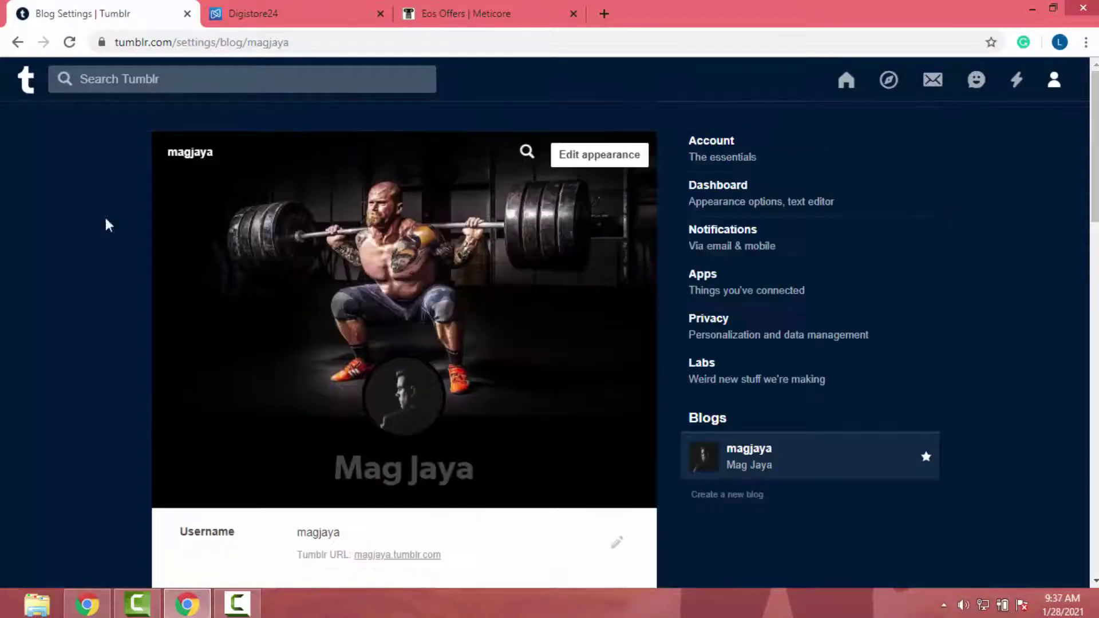
Return to the Tumblr dashboard, then bring up the Meticore listing on Digistore24 again.
left_click(26, 80)
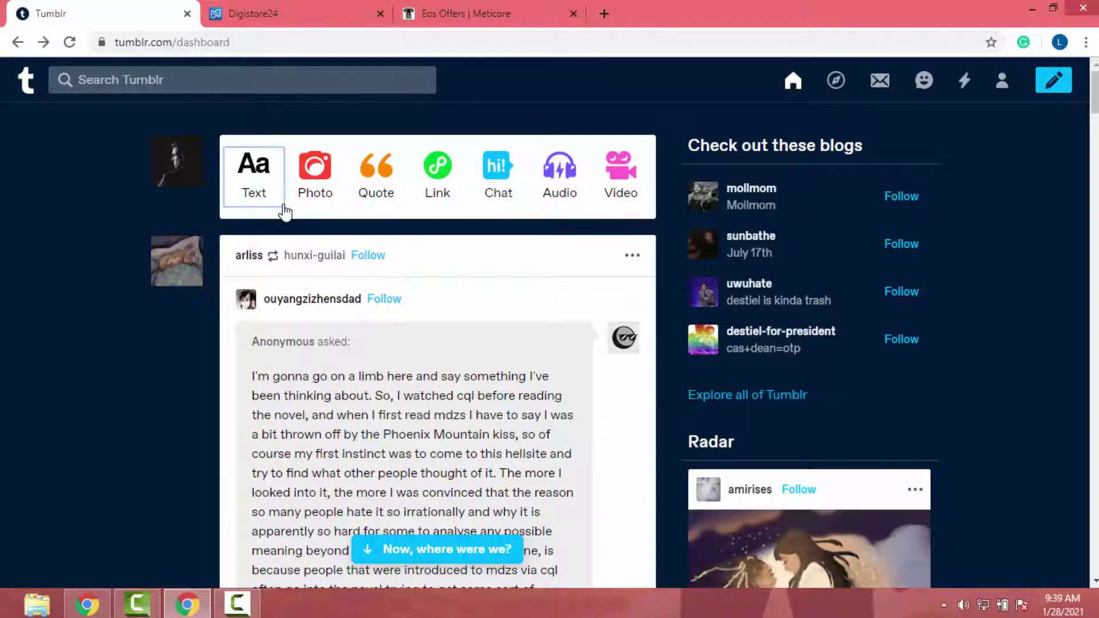
left_click(366, 14)
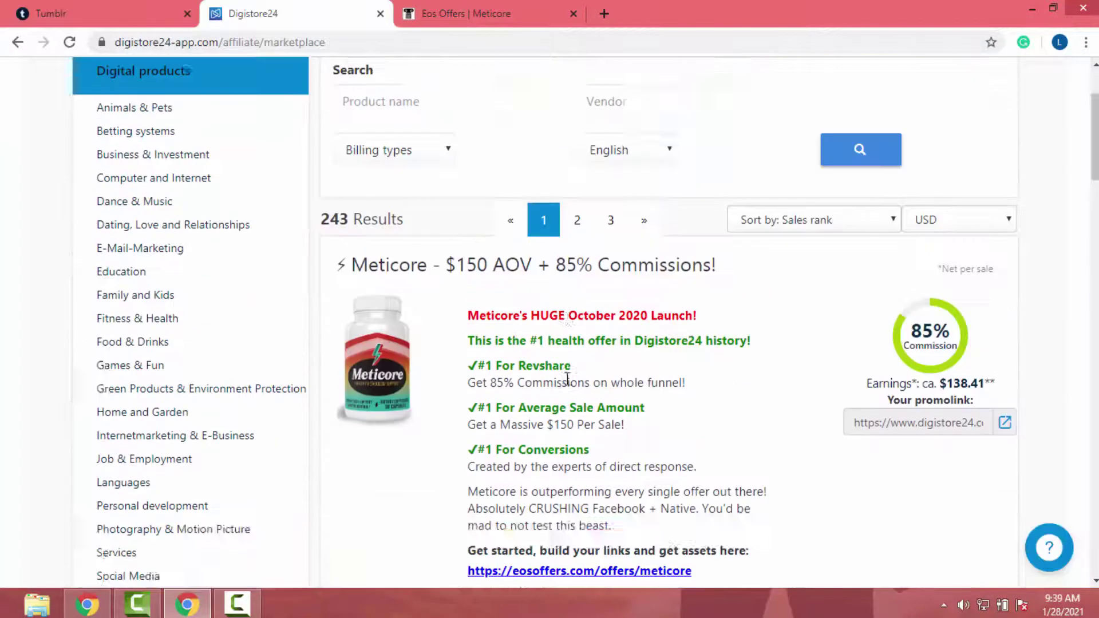
scroll(567, 379, "down", 3)
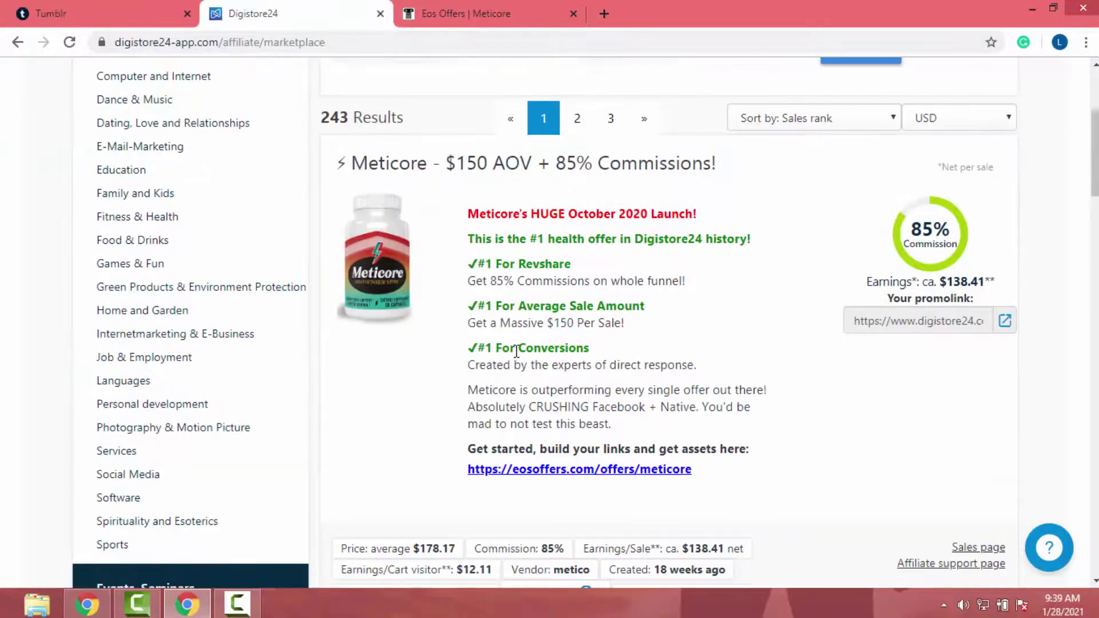
Search Google Images for 'weight loss infographic' limited to Large size.
left_click(596, 13)
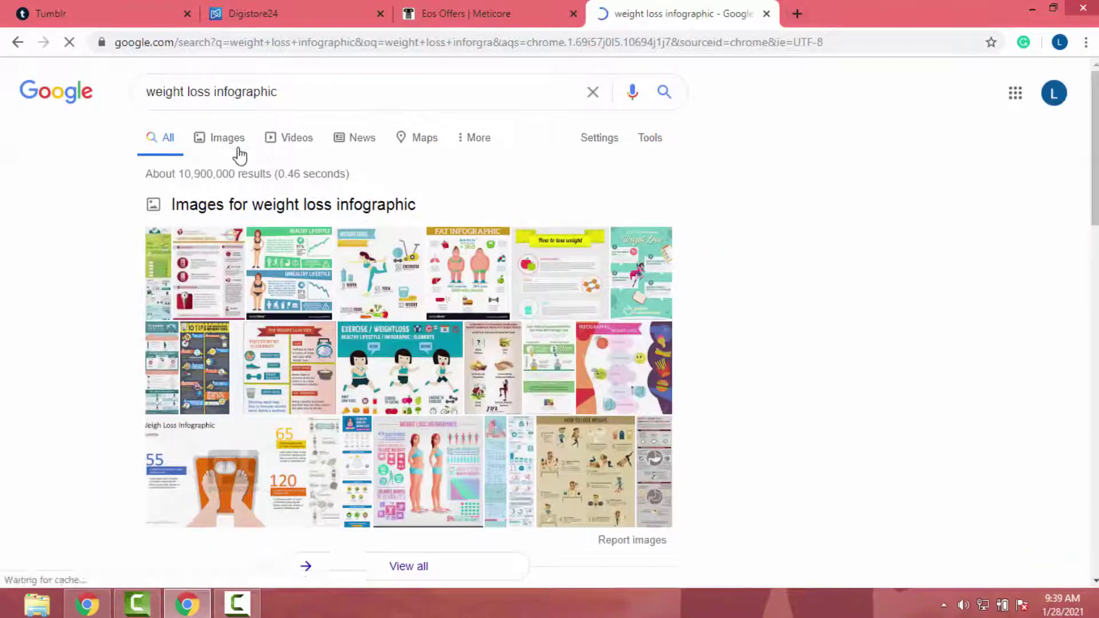
left_click(239, 153)
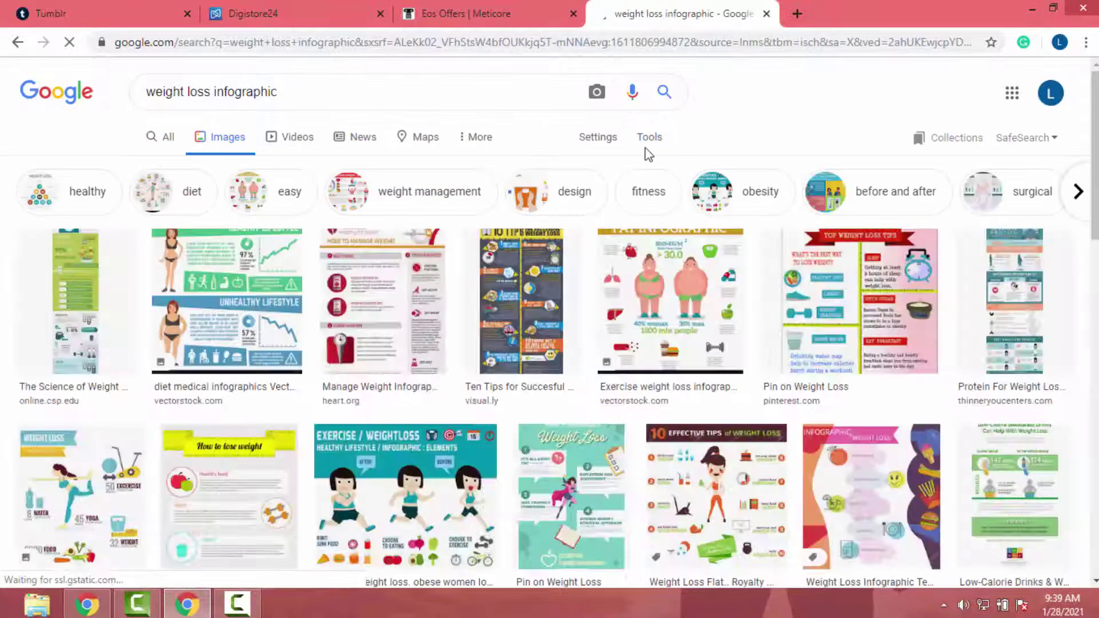
left_click(650, 139)
left_click(159, 172)
left_click(147, 221)
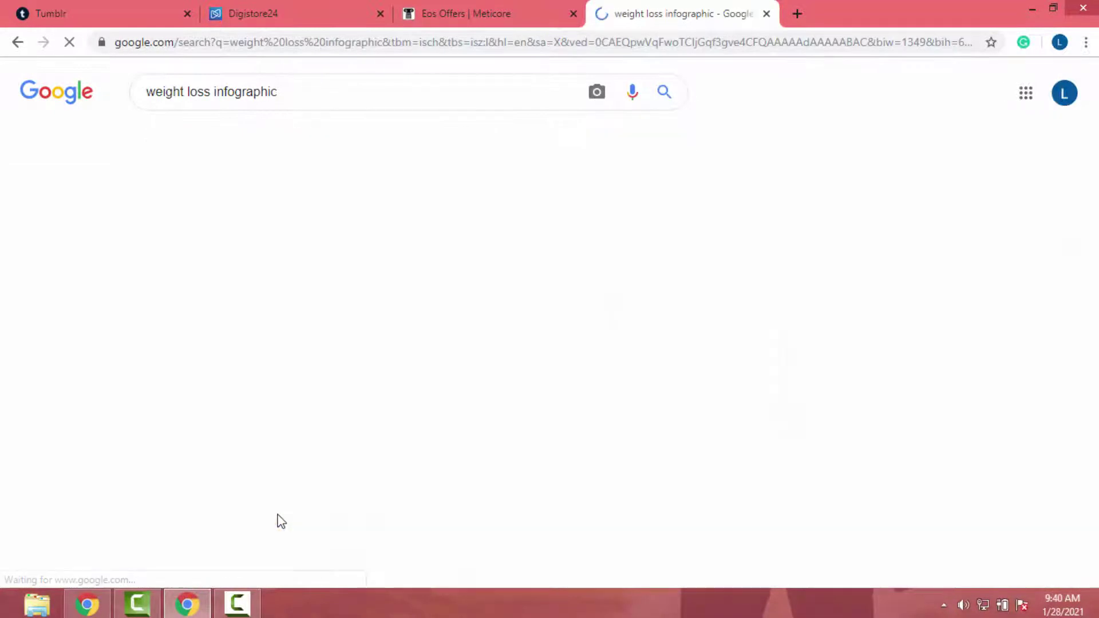
Browse the results and download a Depositphotos weight loss infographic.
scroll(364, 426, "down", 2)
scroll(584, 299, "down", 7)
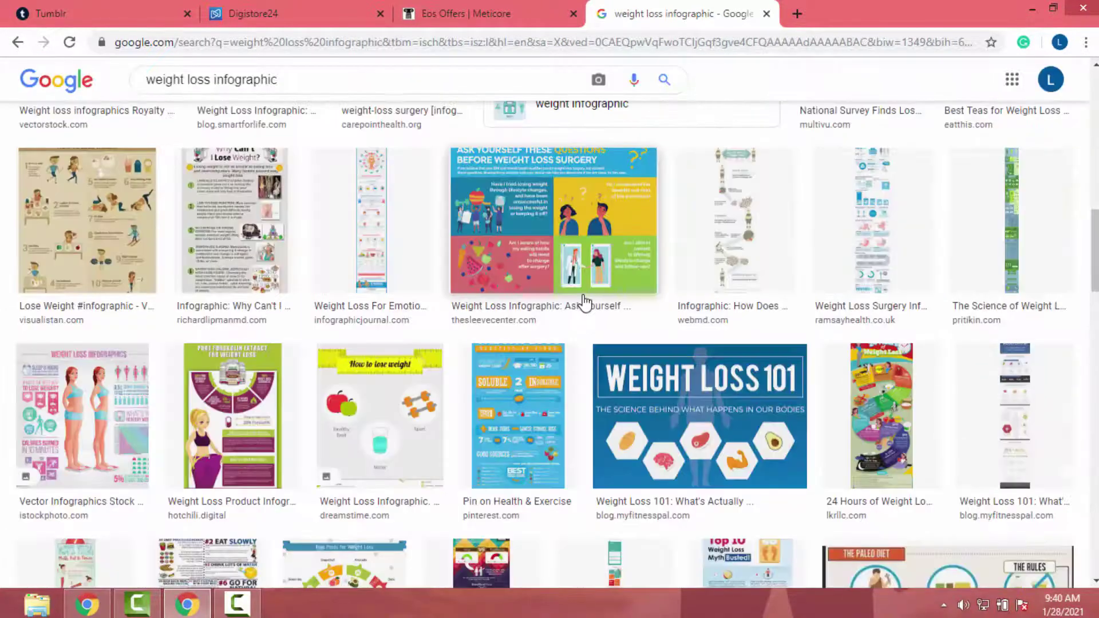
scroll(584, 299, "down", 6)
scroll(584, 298, "down", 1)
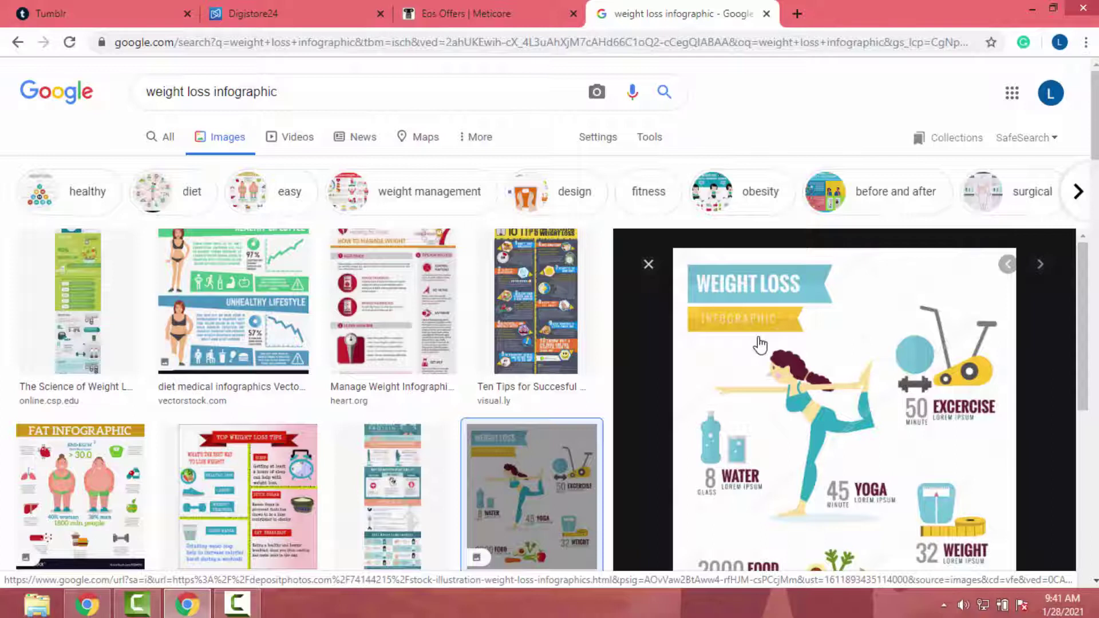
scroll(324, 280, "down", 5)
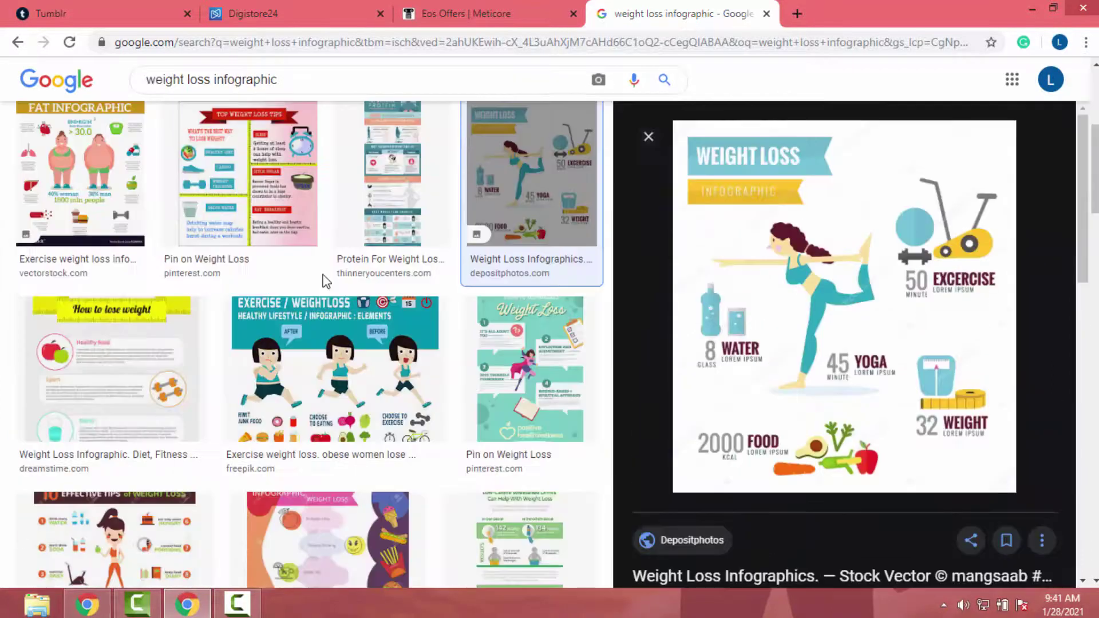
scroll(325, 281, "down", 3)
scroll(325, 281, "up", 1)
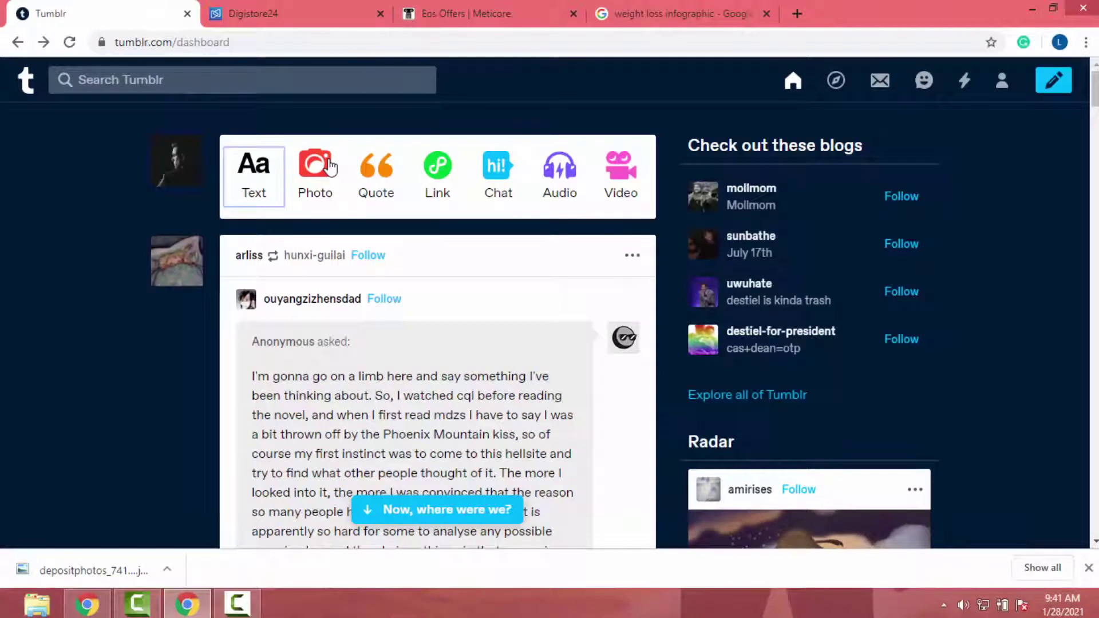
Start a Tumblr photo post and drop the downloaded weight-loss infographic into it.
left_click(331, 166)
mouse_move(63, 565)
left_mouse_down()
mouse_move(405, 323)
mouse_move(458, 318)
mouse_move(518, 269)
mouse_move(452, 282)
left_mouse_up()
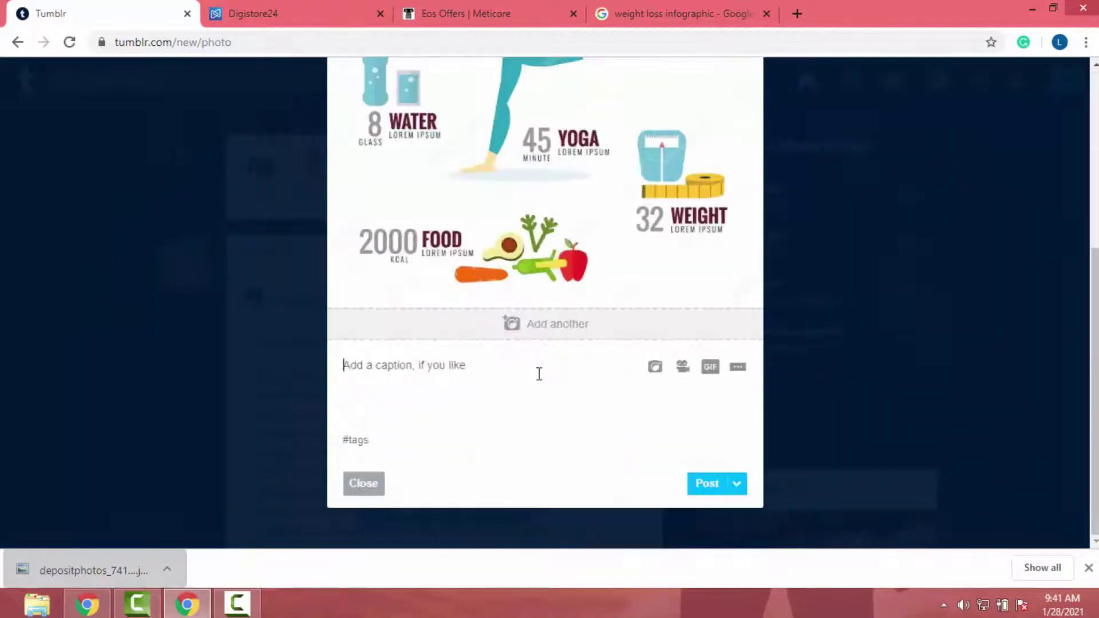
Download the Meticore email swipes from the Eos Offers page and open Meticore_Emails.zip.
left_click(289, 9)
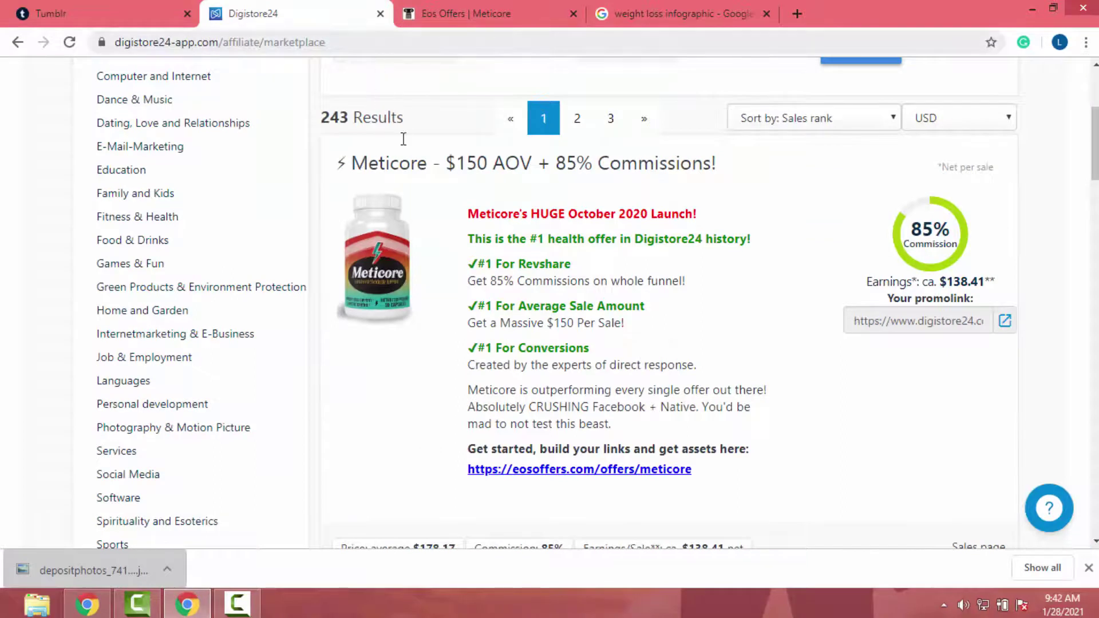
scroll(901, 319, "down", 1)
scroll(901, 318, "down", 1)
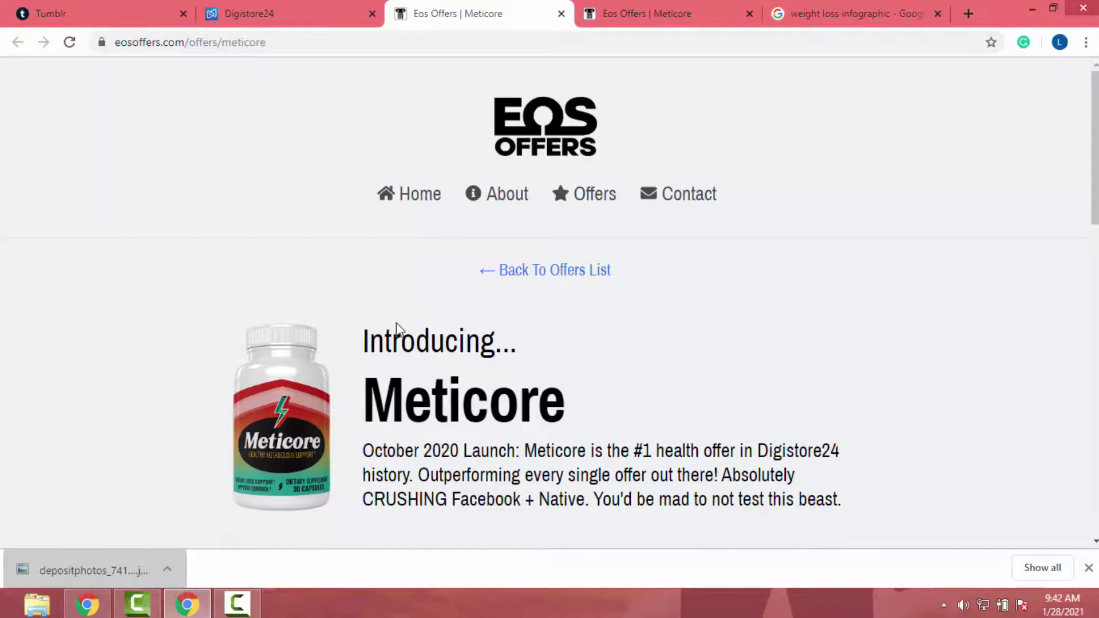
scroll(396, 322, "down", 8)
scroll(398, 323, "up", 4)
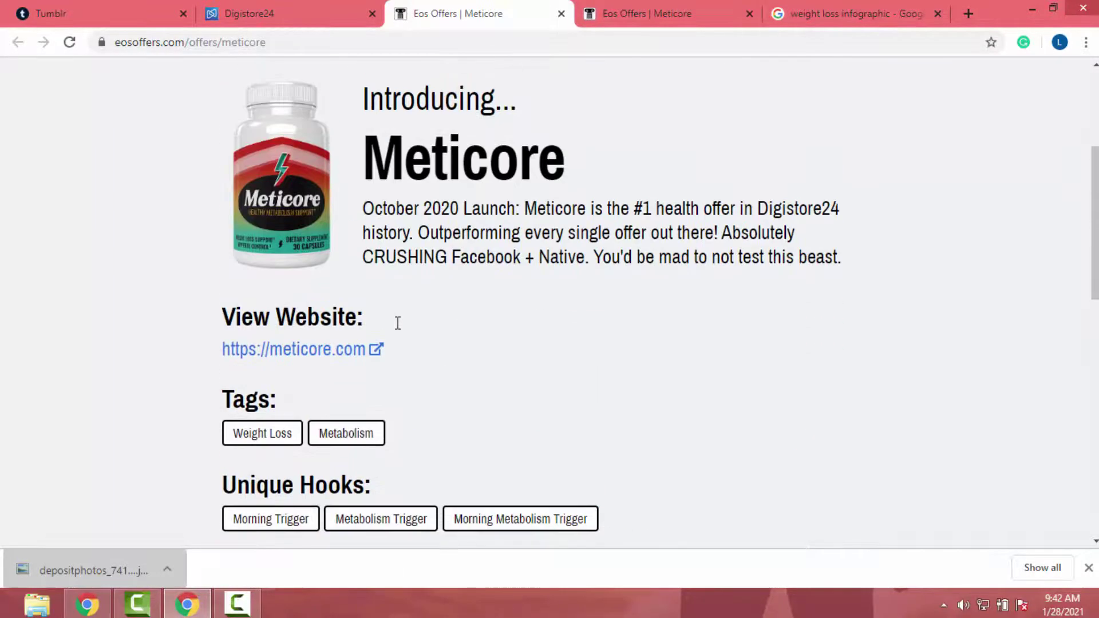
scroll(515, 440, "down", 10)
scroll(518, 441, "up", 4)
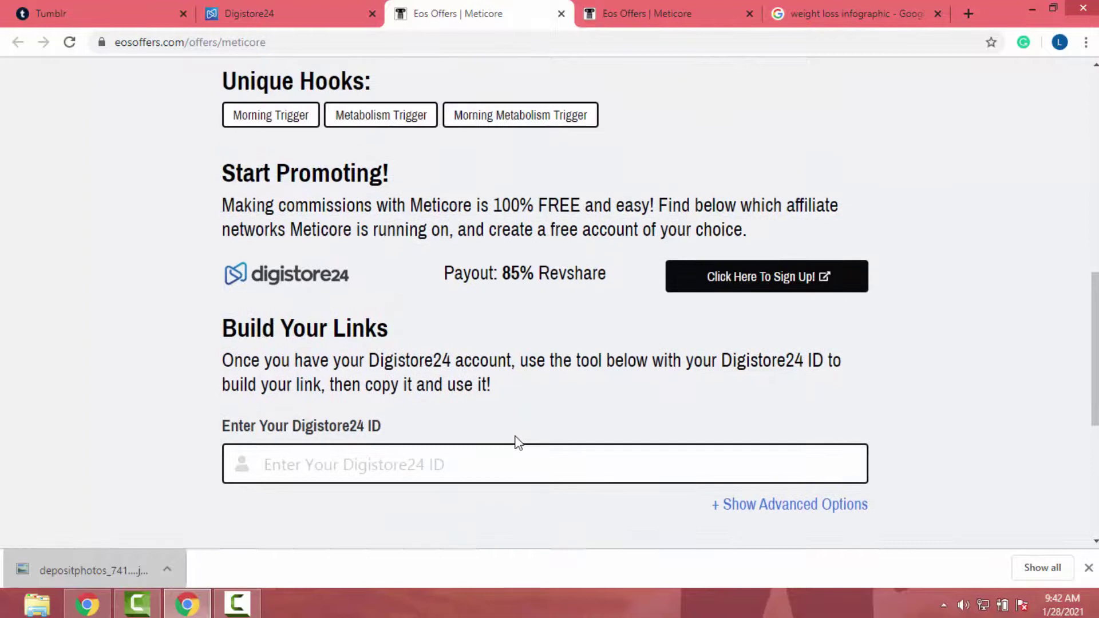
scroll(517, 442, "down", 6)
left_click(736, 253)
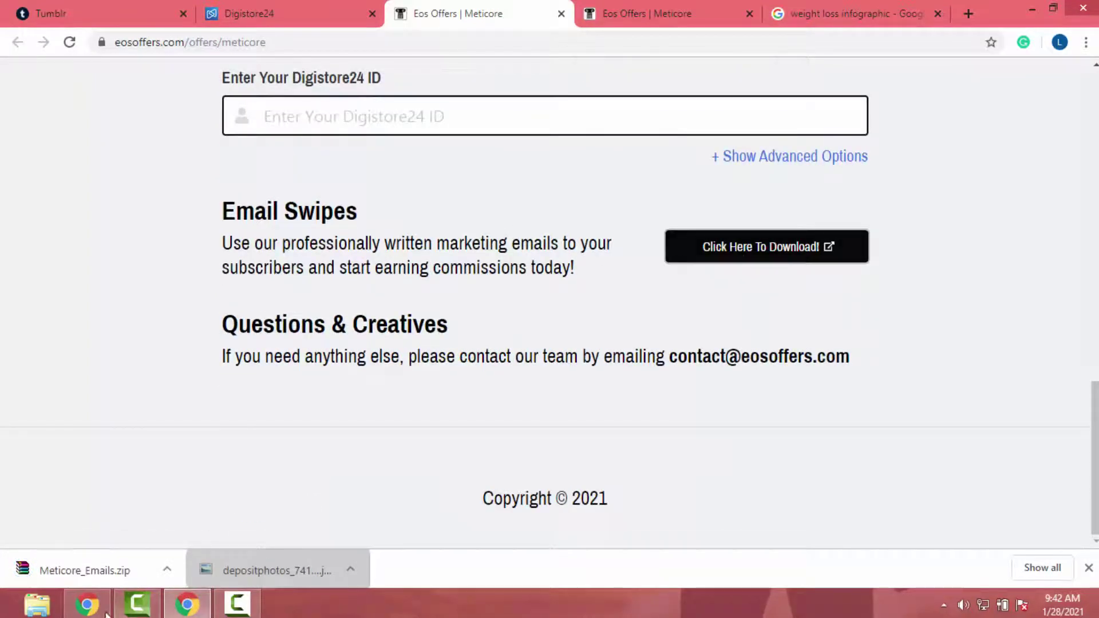
left_click(109, 568)
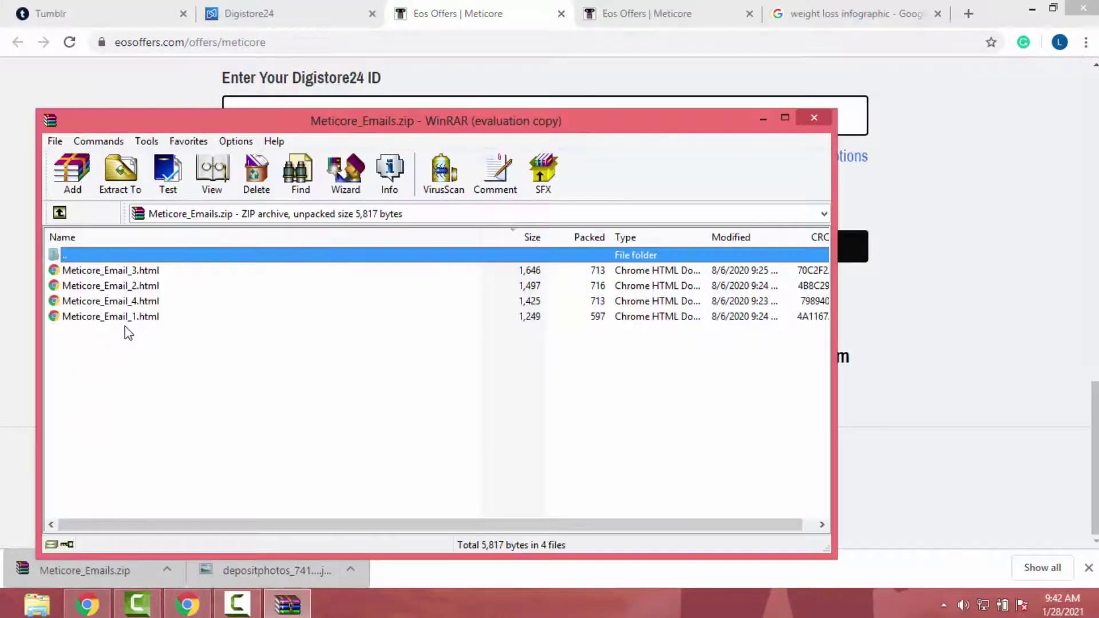
Copy the subject line from Meticore_Email_1.html into the Tumblr caption.
double_click(115, 317)
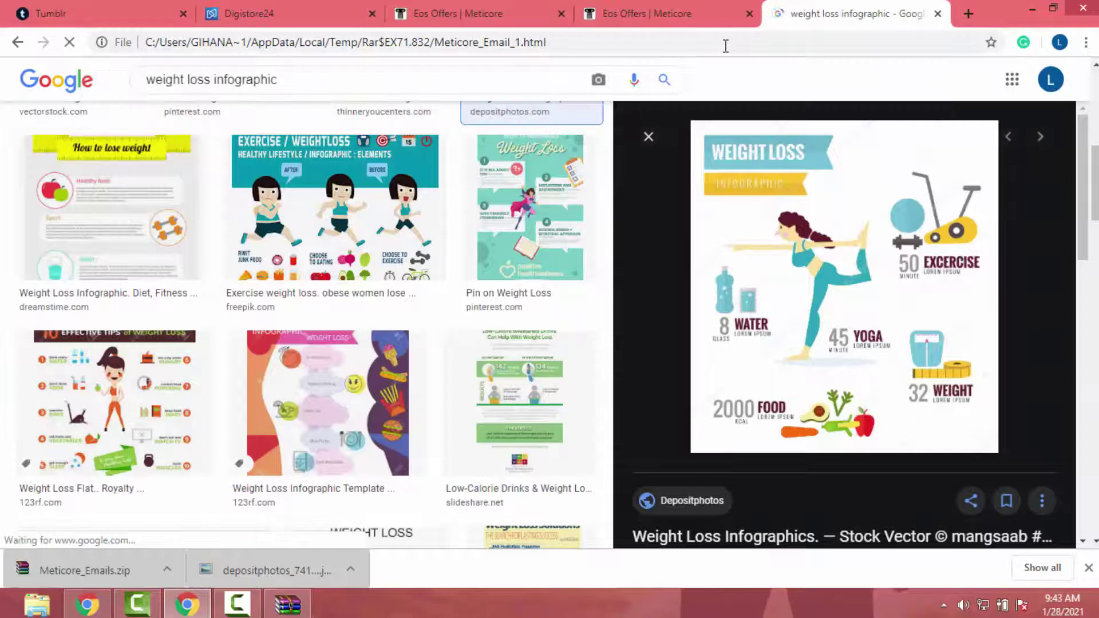
scroll(229, 286, "down", 6)
scroll(229, 286, "up", 6)
left_click_drag(89, 161, 12, 146)
left_click(112, 146)
left_click_drag(351, 130, 2, 128)
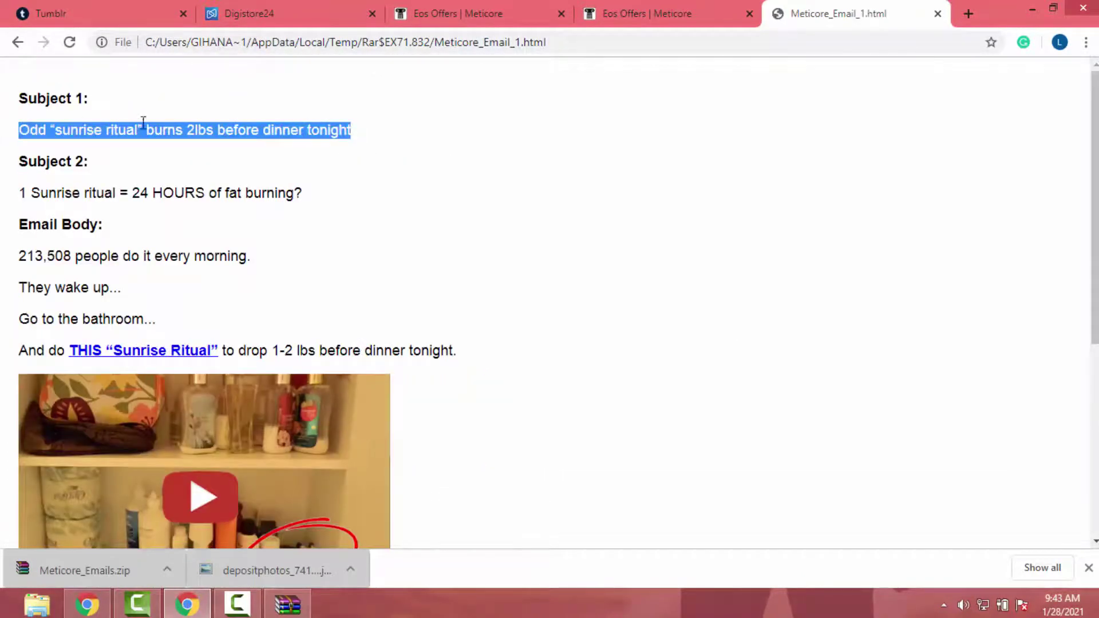
key("ctrl+c")
key("ctrl+1")
left_click(426, 395)
key("ctrl+v")
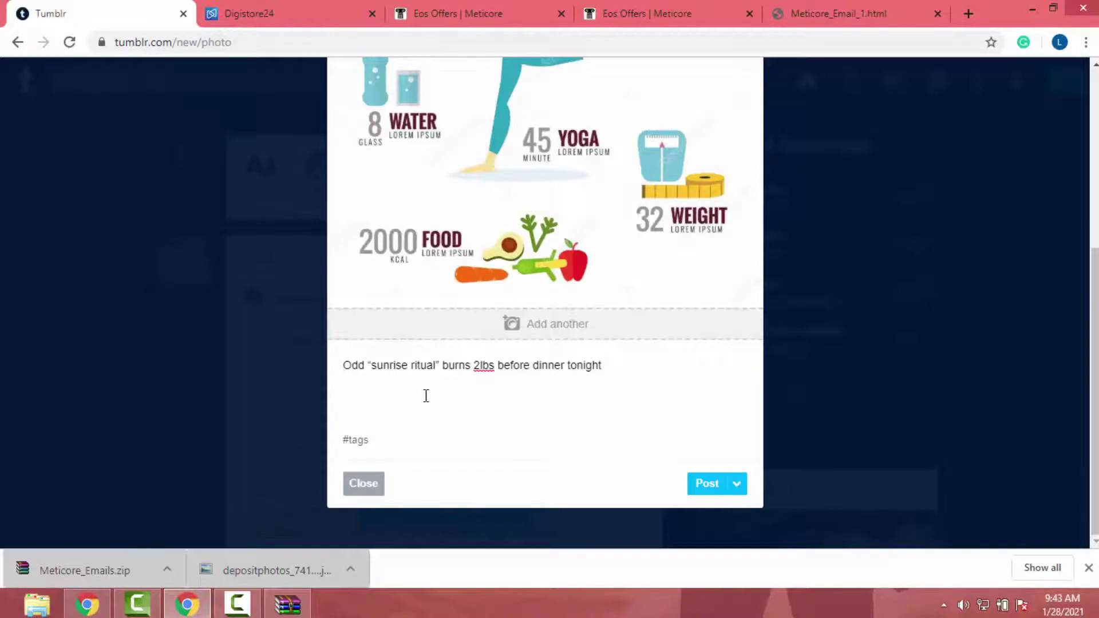
key("Return")
Copy the email's body lines and paste them below the subject line.
key("ctrl+5")
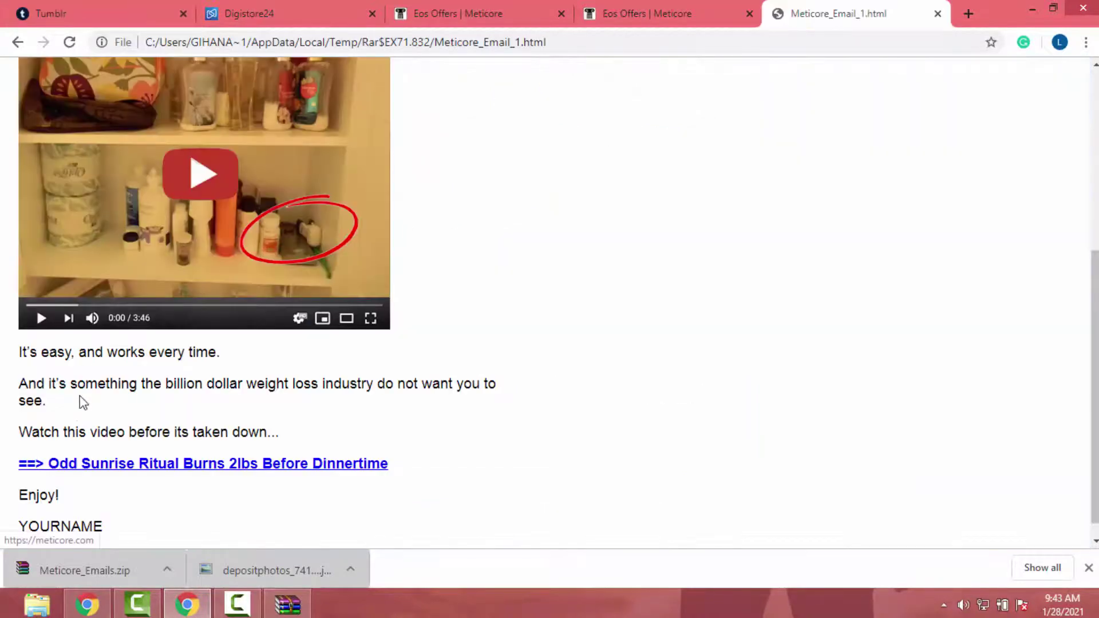
scroll(12, 257, "up", 6)
left_click_drag(14, 256, 631, 380)
key("ctrl+c")
key("ctrl+1")
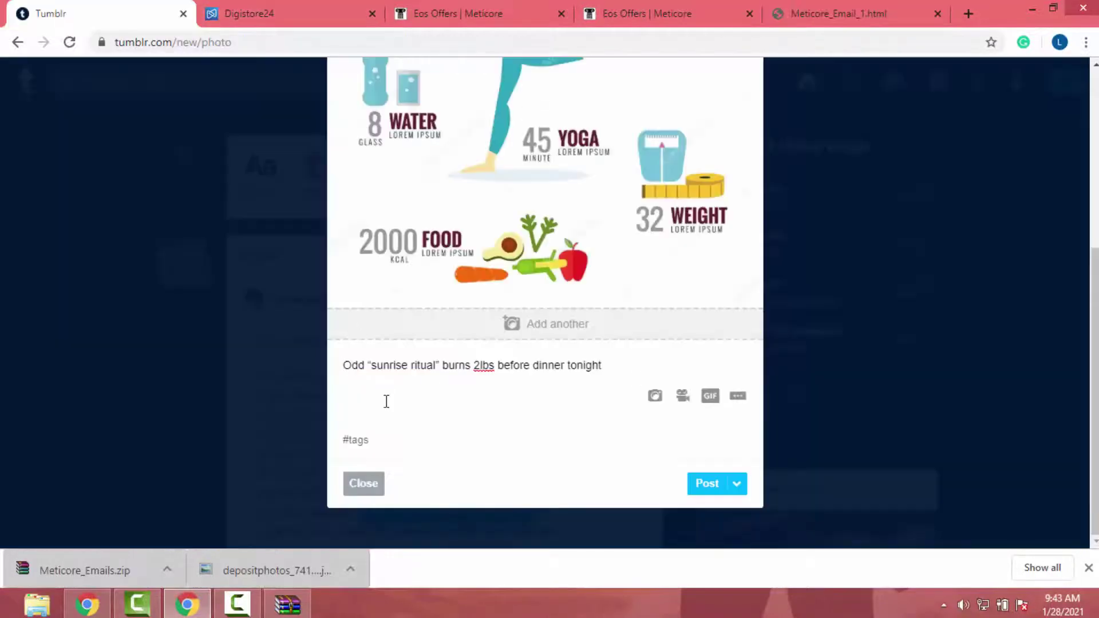
key("ctrl+v")
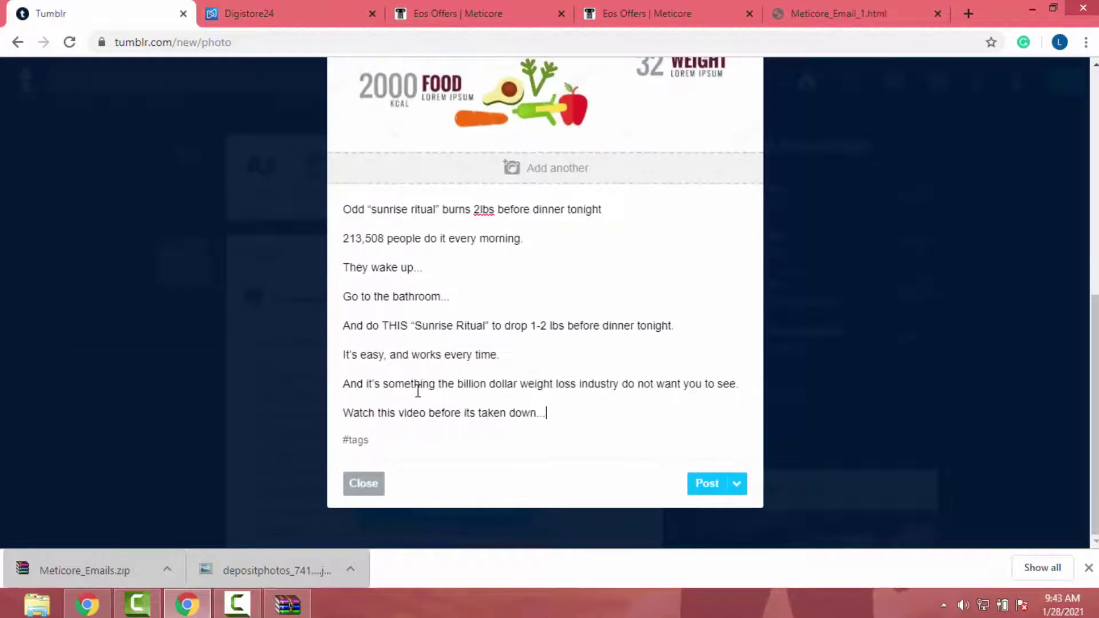
Make the first line bold and format it as a headline.
left_click_drag(606, 210, 340, 194)
left_click(374, 181)
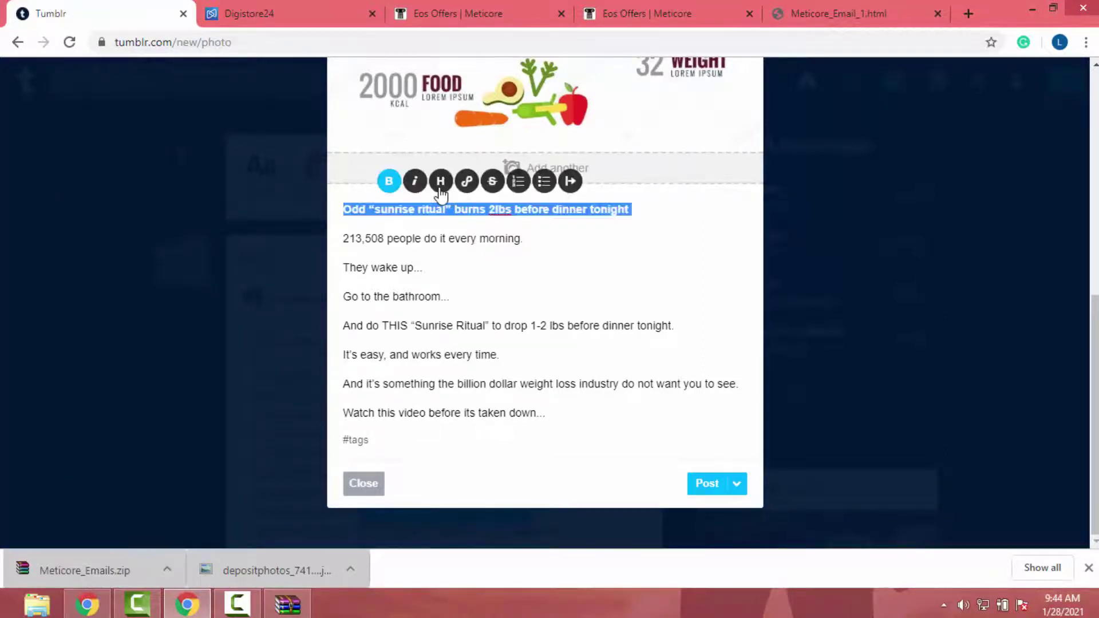
left_click(440, 181)
left_click(442, 211)
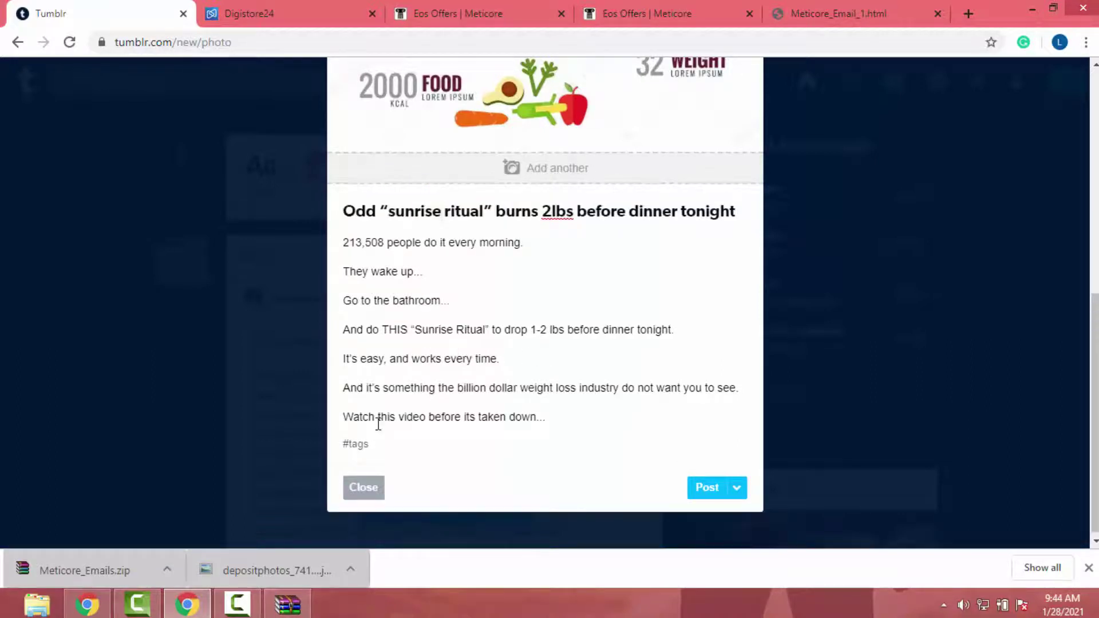
Copy the Meticore promolink from the Digistore24 listing and return to the Tumblr draft.
left_click(241, 9)
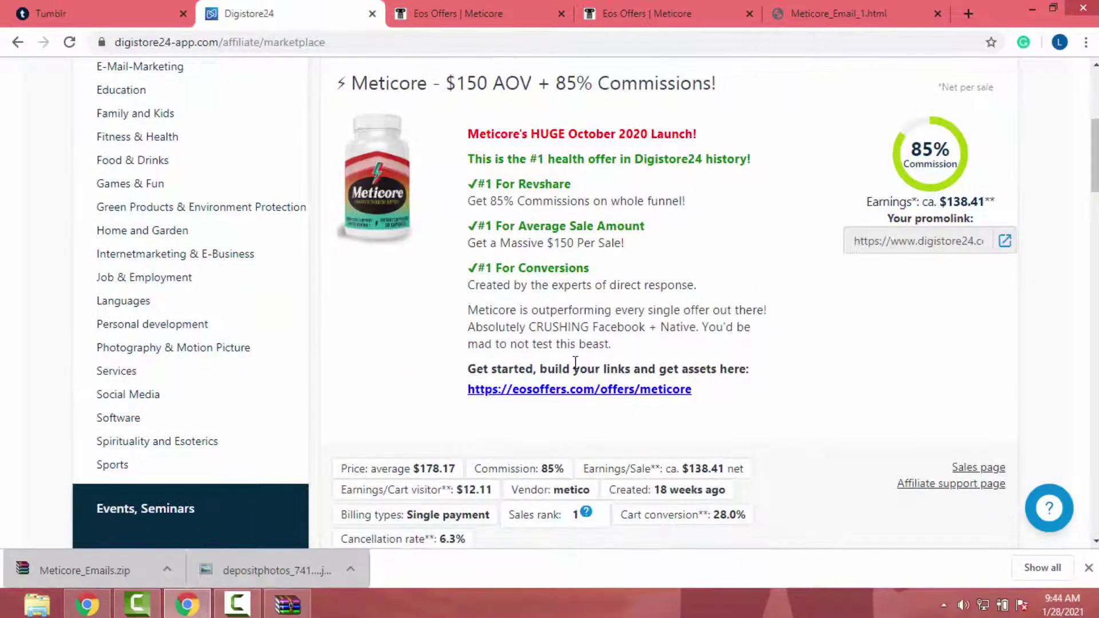
scroll(575, 362, "up", 1)
scroll(575, 362, "down", 1)
left_click(950, 241)
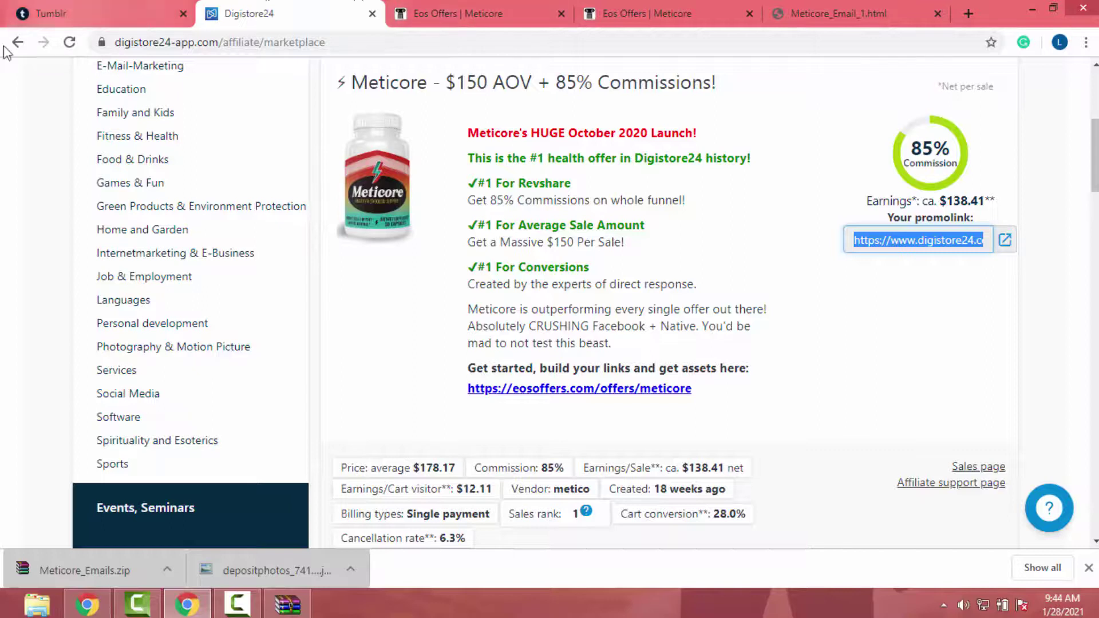
left_click(82, 7)
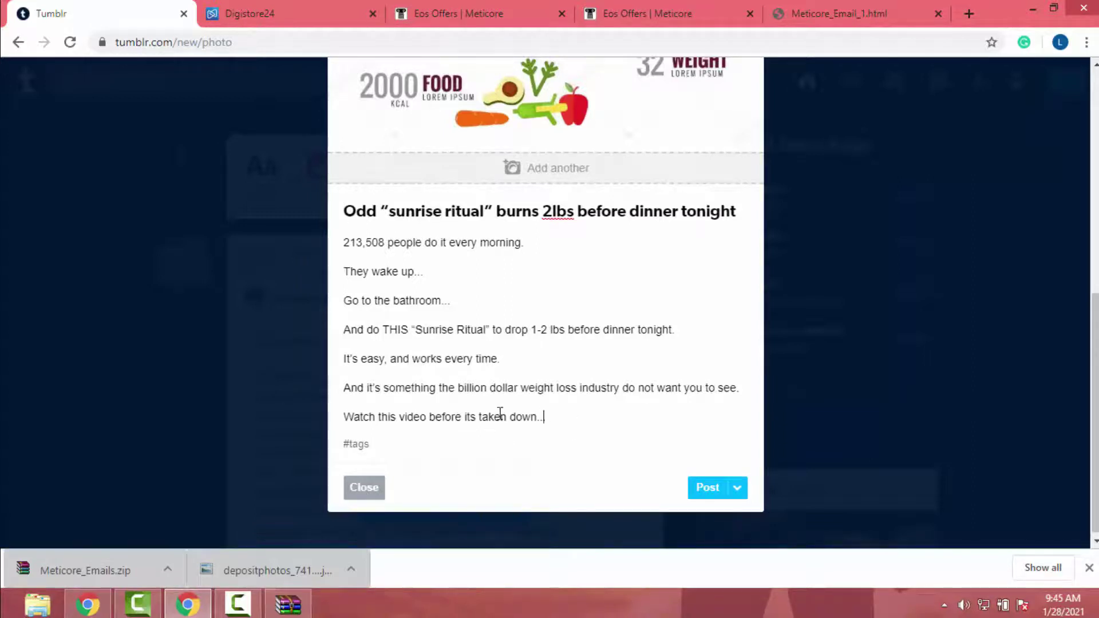
Link the line 'Watch this video before its taken down...' to the pasted Meticore promolink.
left_click_drag(544, 417, 300, 424)
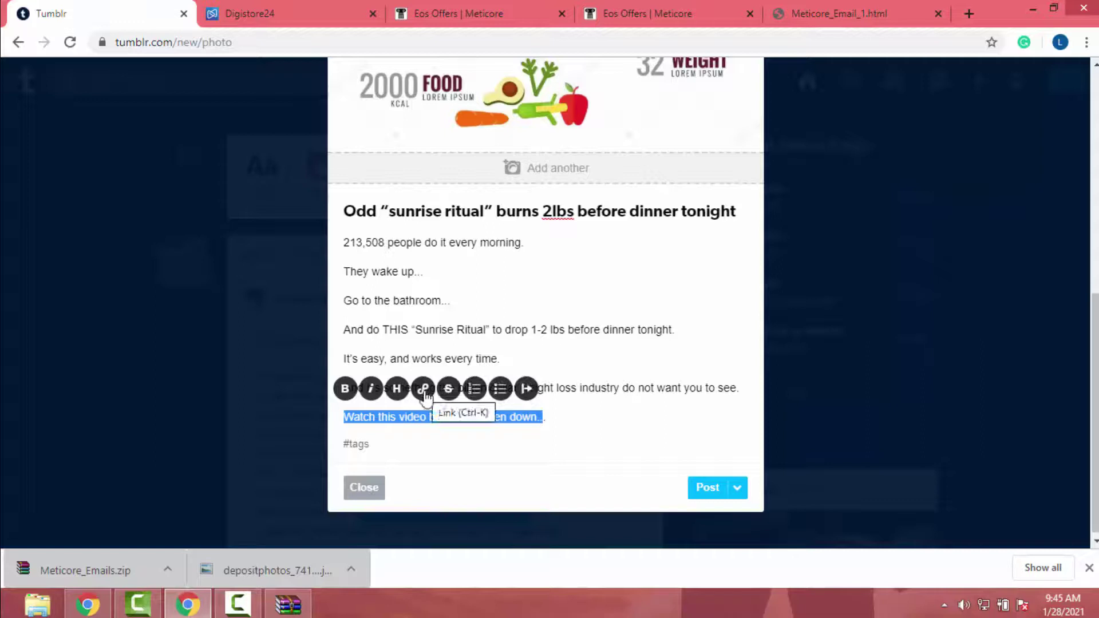
left_click(424, 390)
key("ctrl+v")
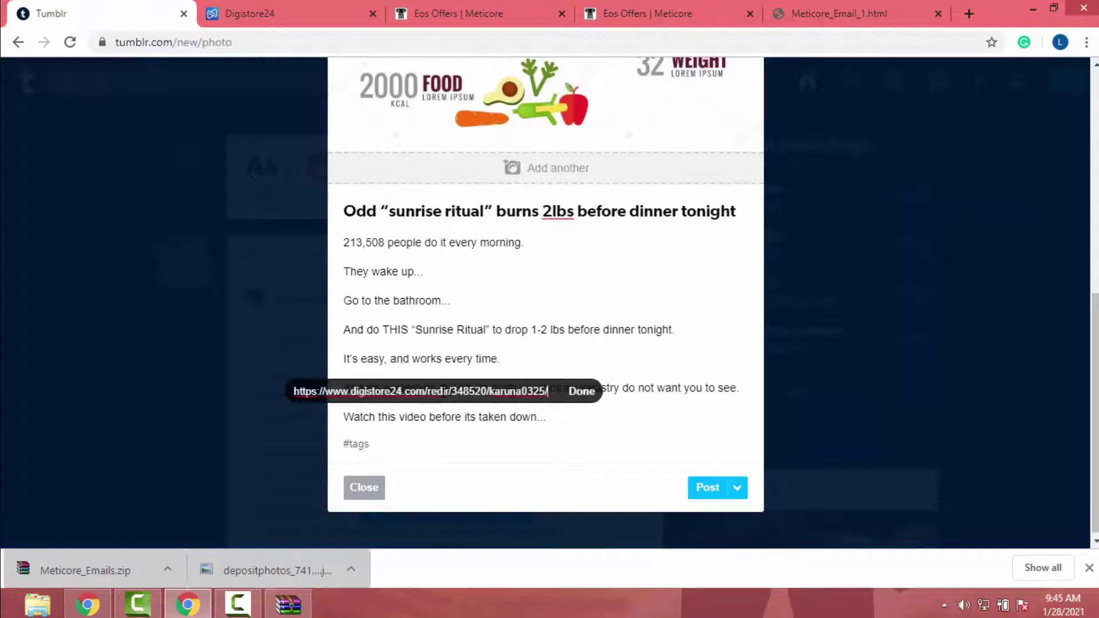
left_click(582, 395)
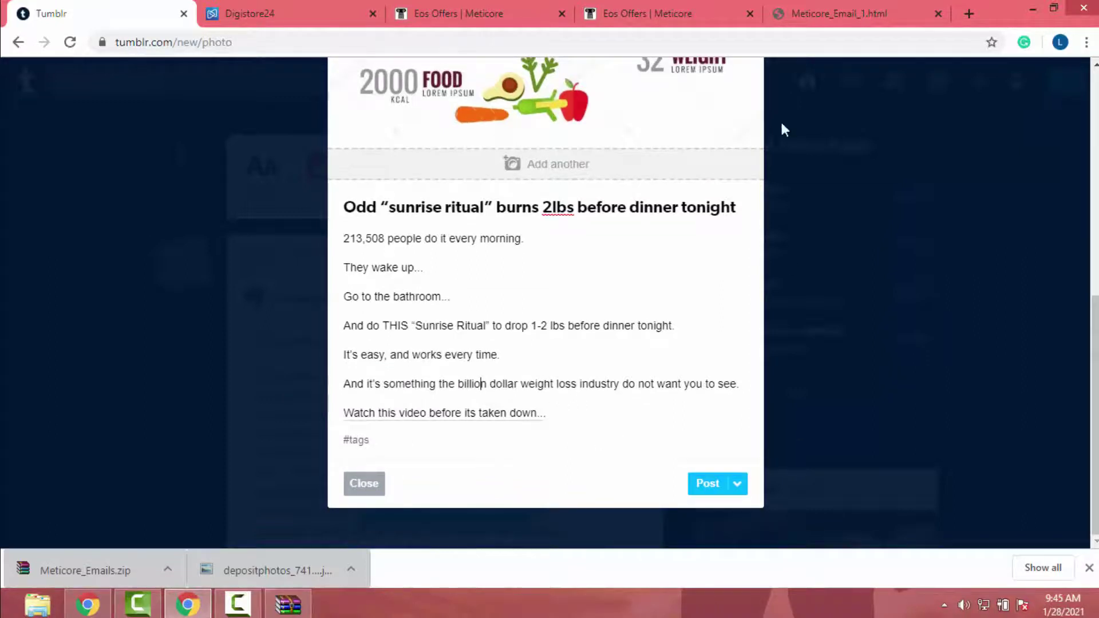
In a new tab, search Google for 'weightloss has' and open the best-hashtags.com weightloss page.
left_click(972, 13)
type("weightloss")
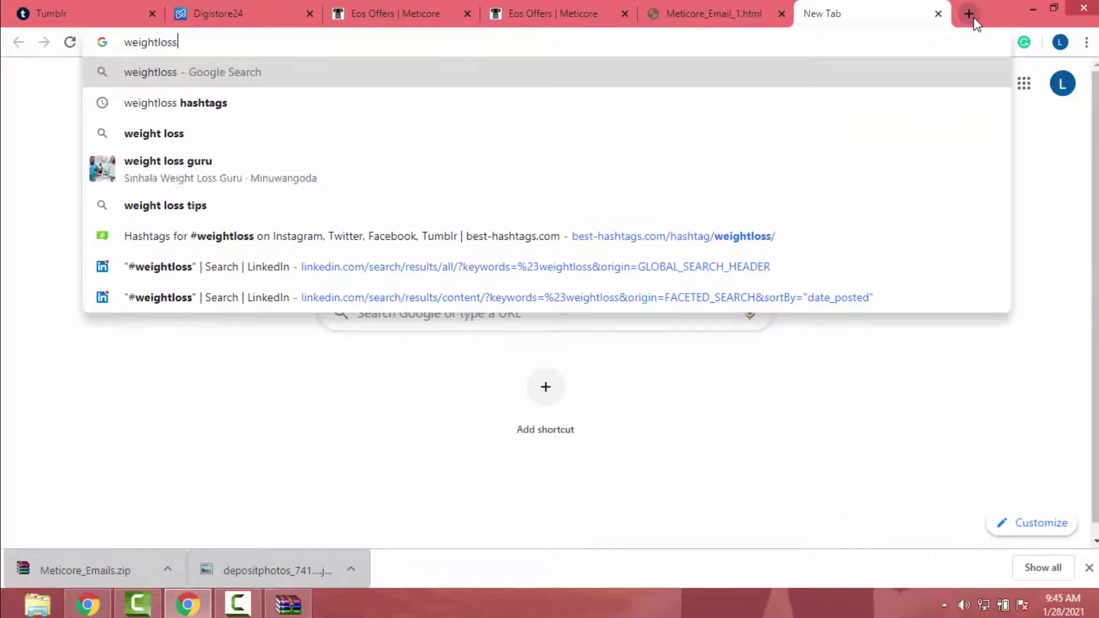
type(" has")
key("Return")
left_click(250, 210)
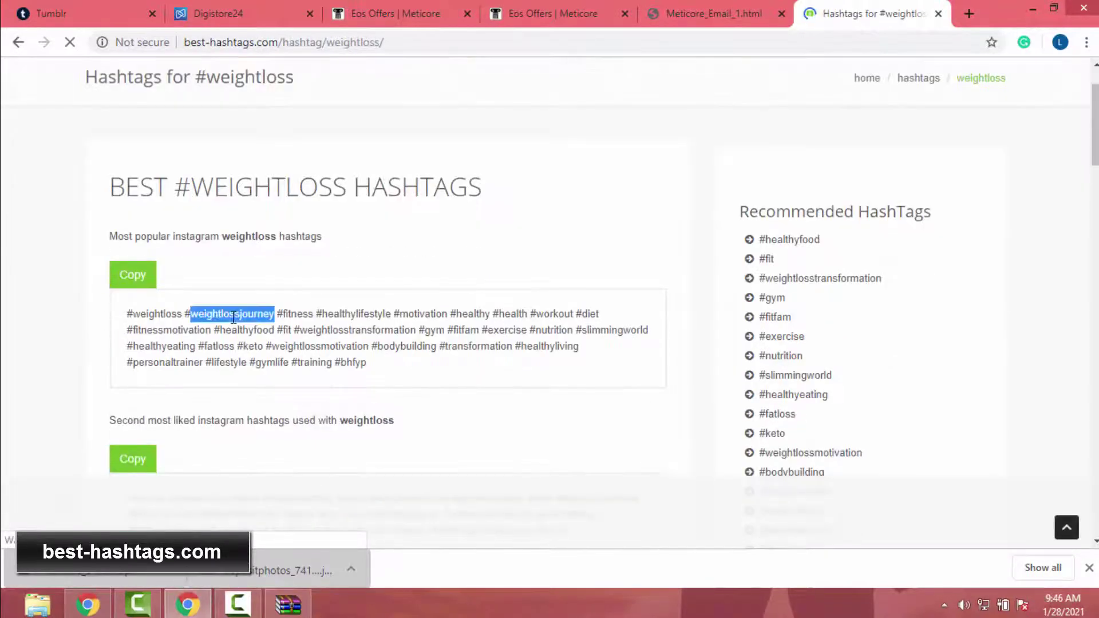
Paste and add weightlossjourney as a tag on the Tumblr post draft.
left_click(91, 2)
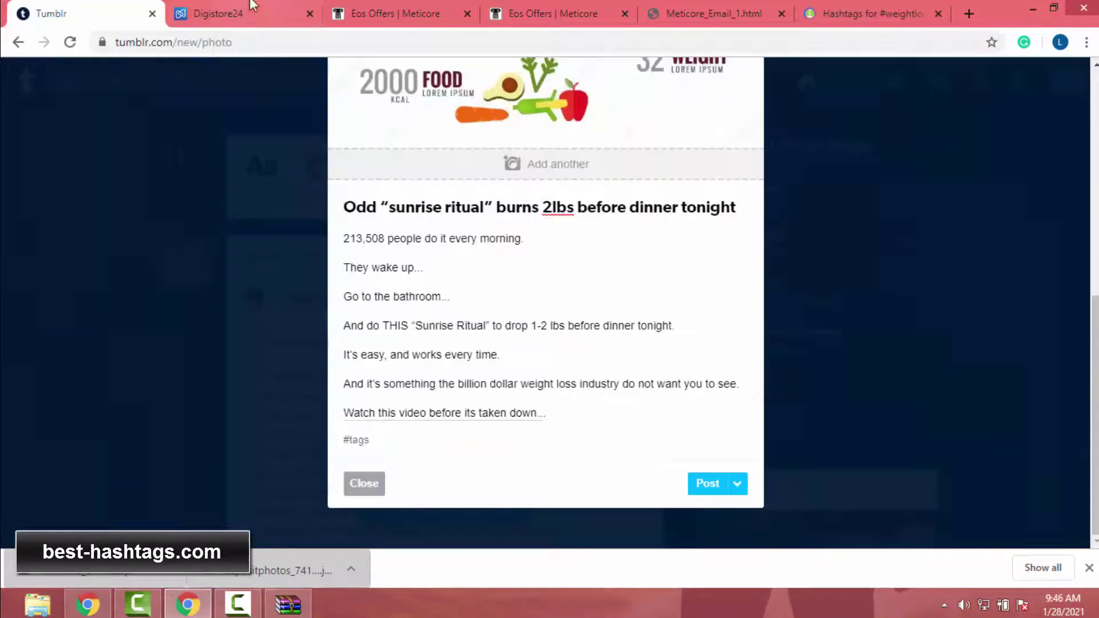
left_click(415, 447)
key("ctrl+v")
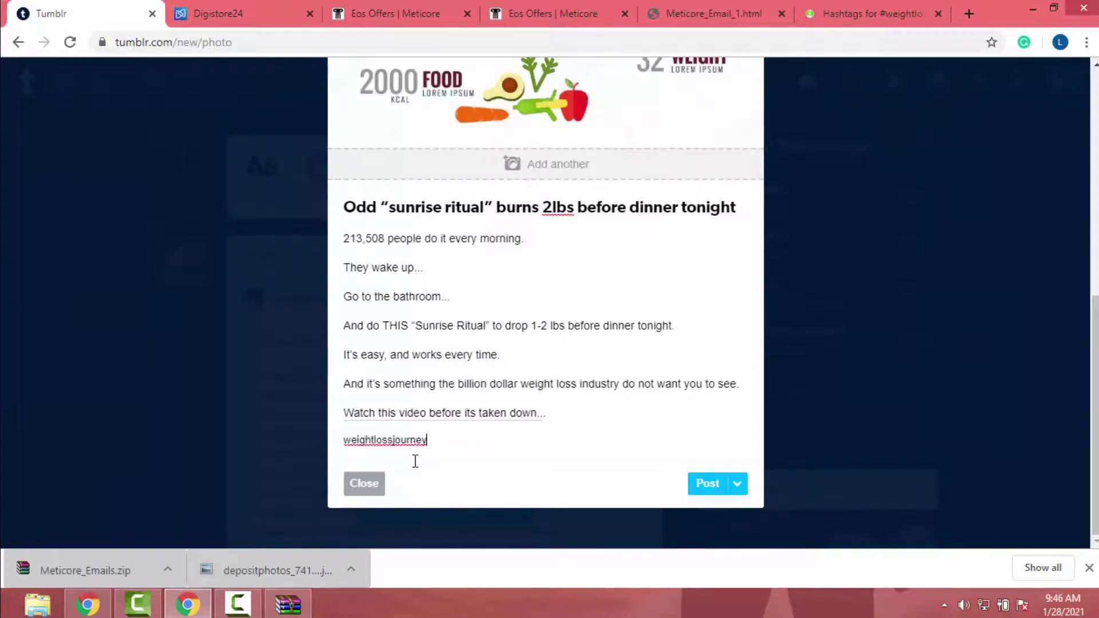
left_click(421, 498)
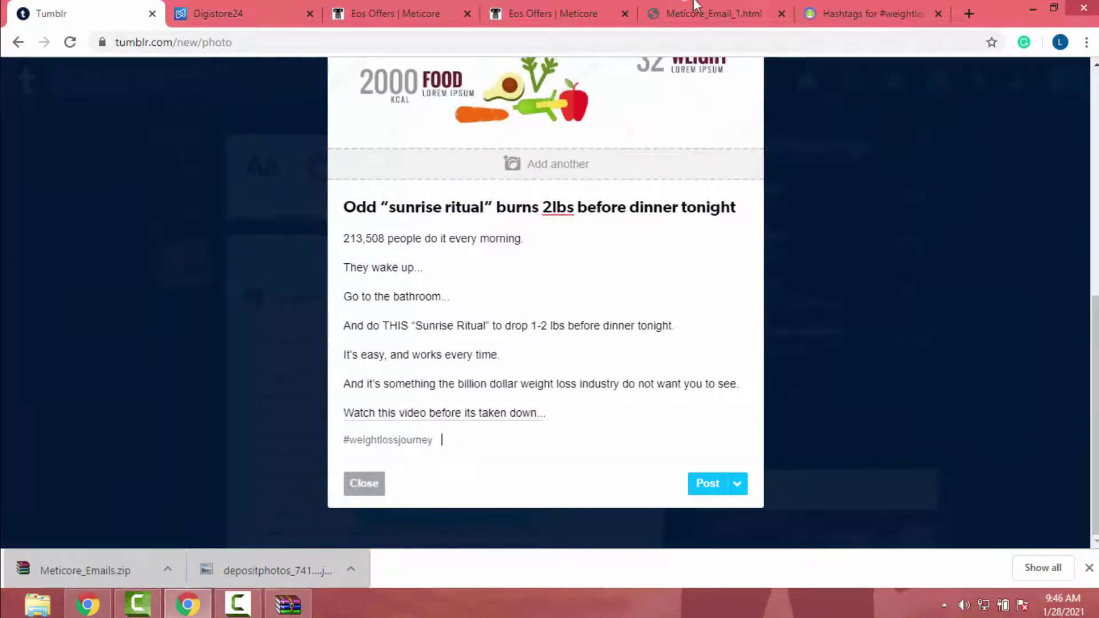
left_click(860, 2)
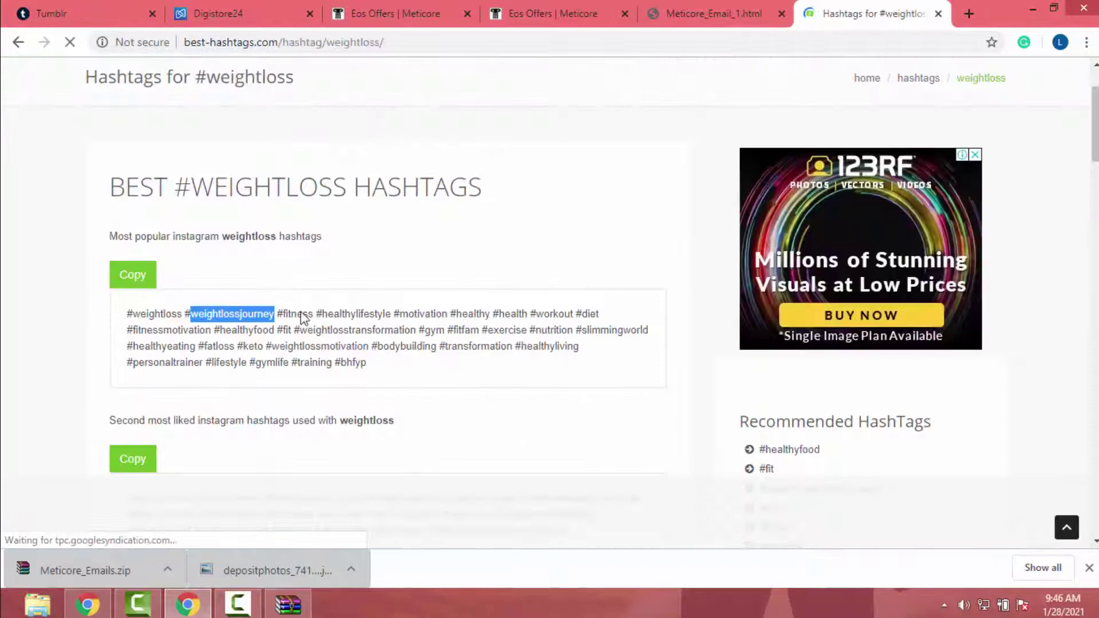
Publish the weight-loss infographic post from the Tumblr tab.
key("ctrl+1")
scroll(480, 290, "up", 3)
scroll(569, 184, "down", 7)
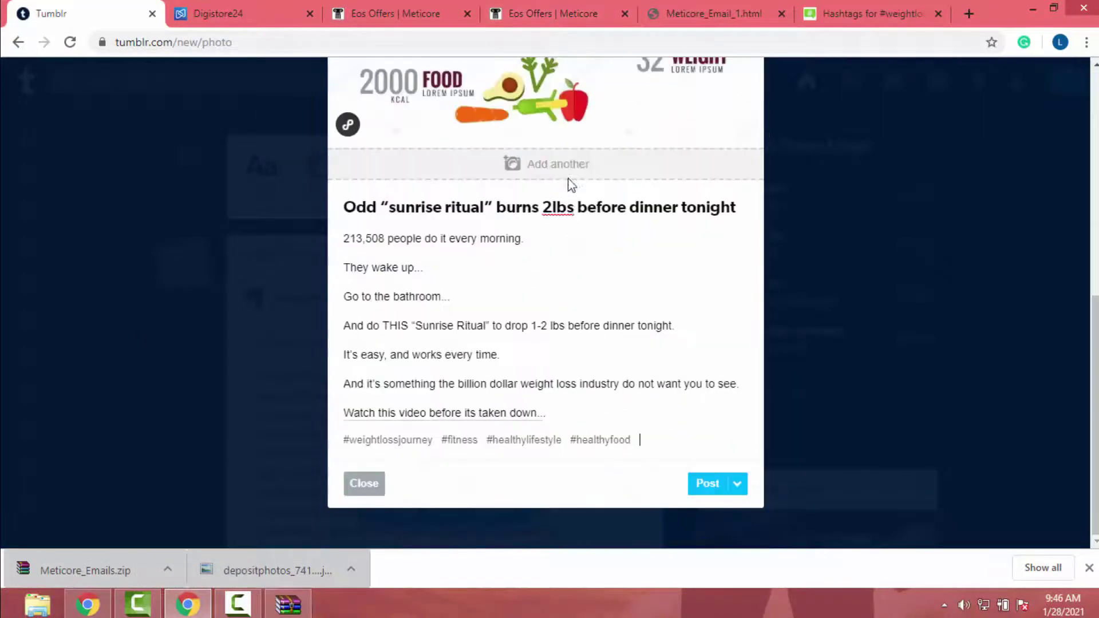
left_click(720, 484)
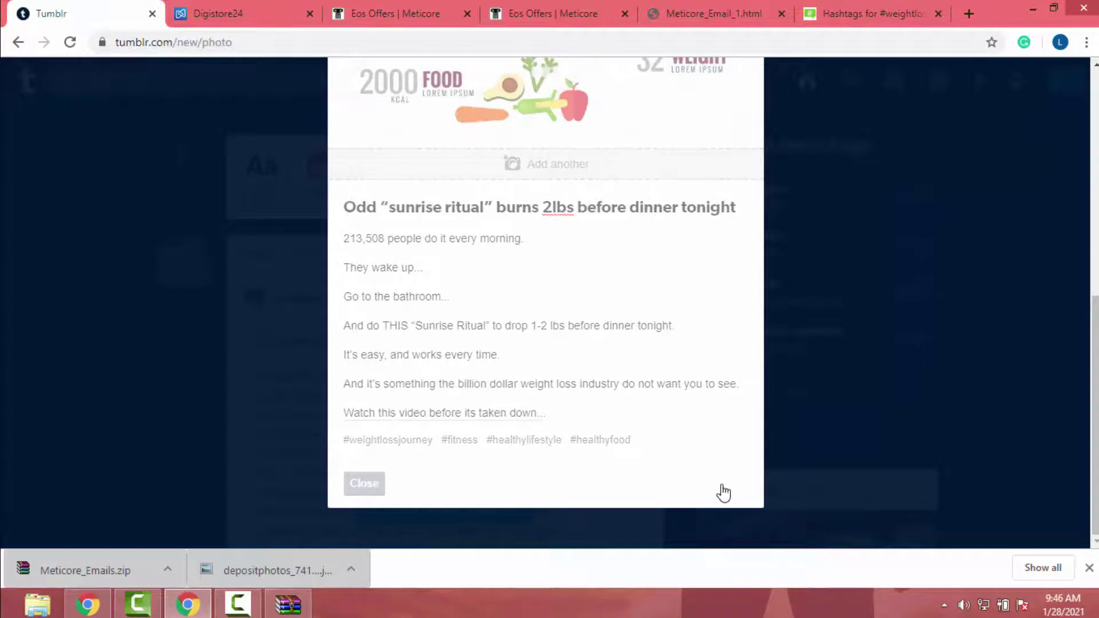
Scroll to the new infographic post on the dashboard and close the Meticore page its link opened.
scroll(480, 193, "down", 12)
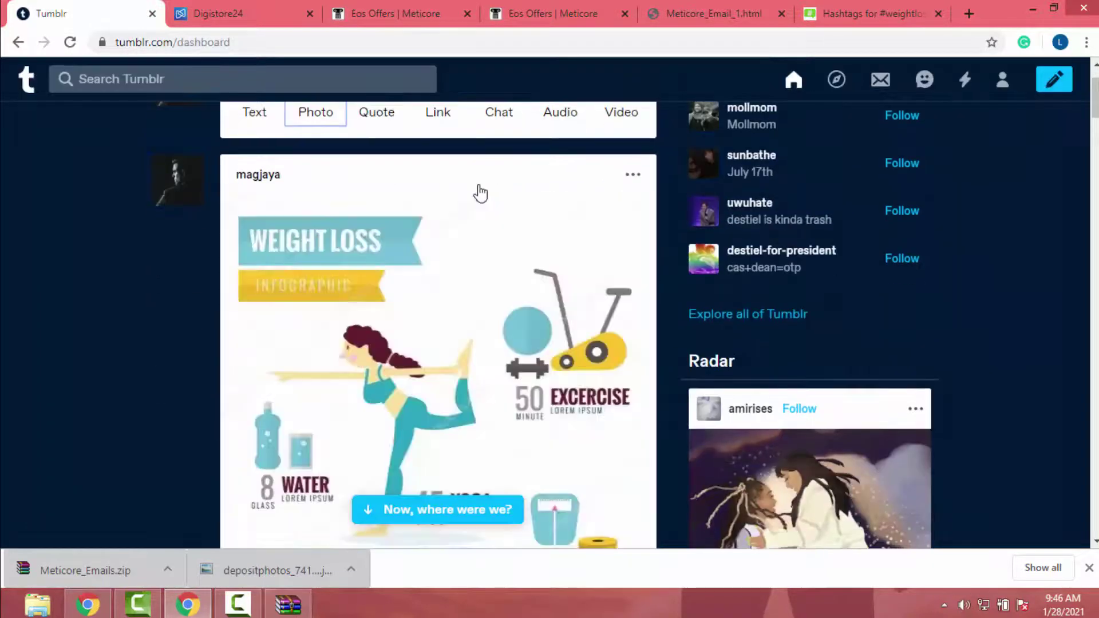
scroll(479, 193, "up", 9)
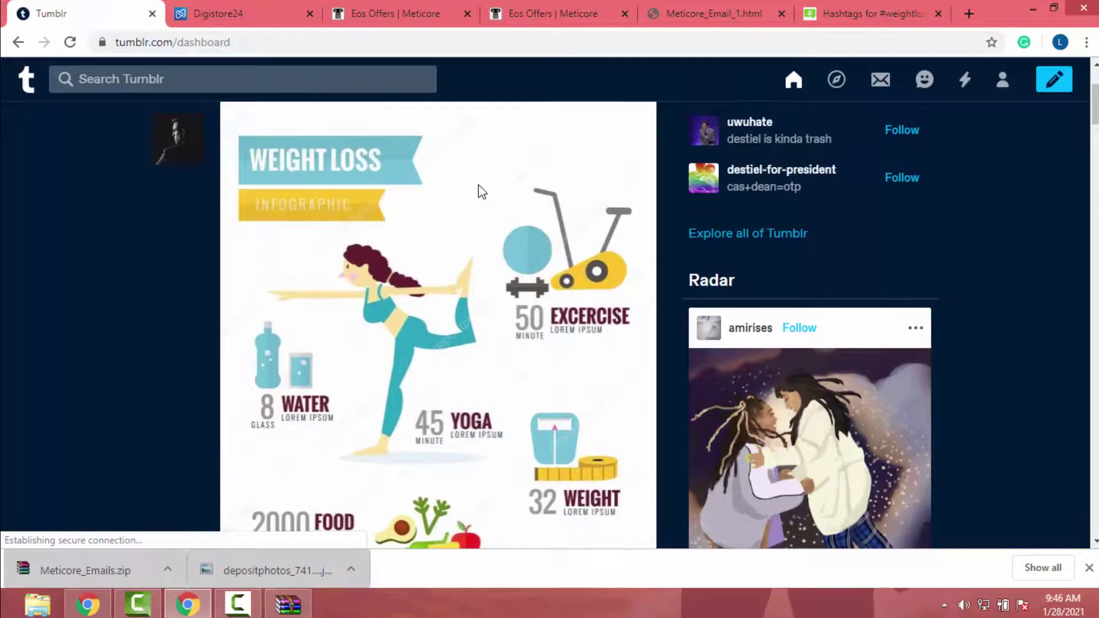
scroll(479, 193, "down", 7)
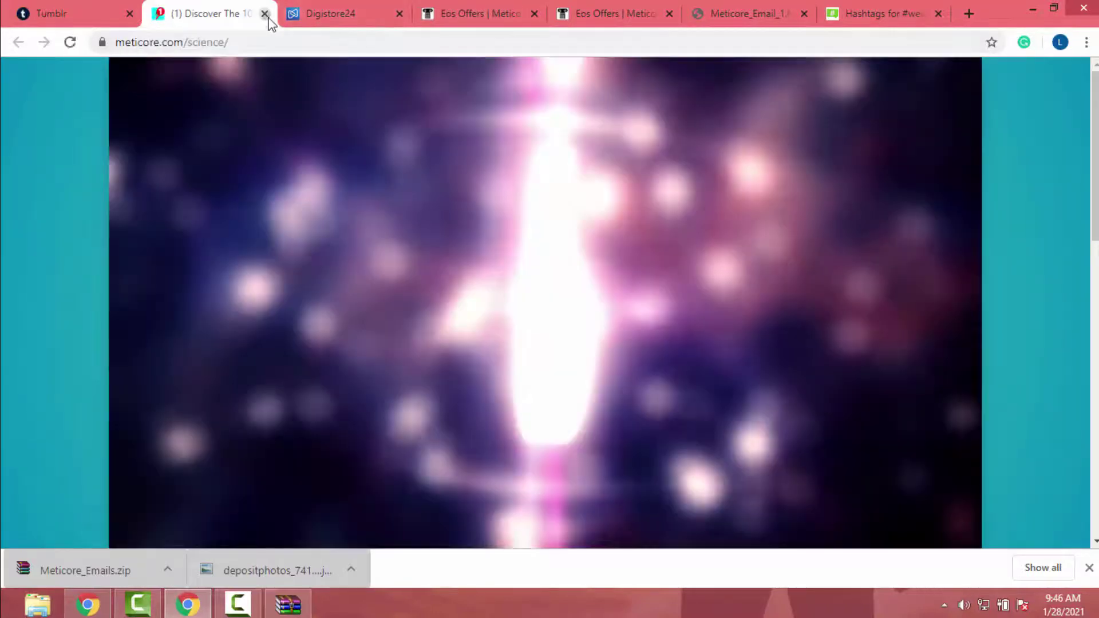
left_click(264, 14)
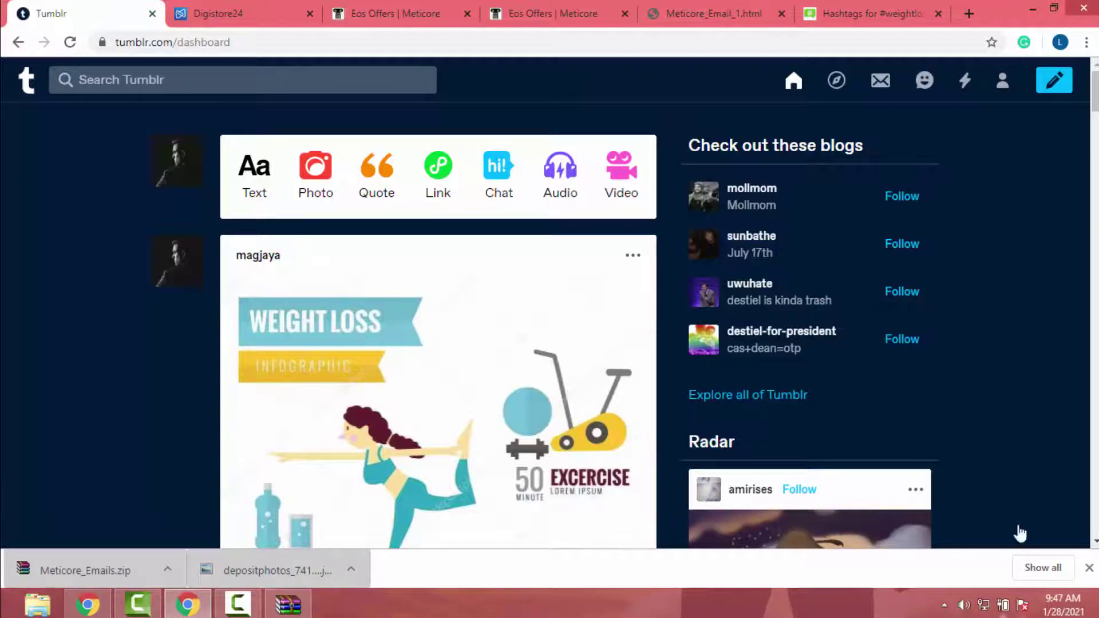
From an Eos Offers tab, search Google Images for 'keto diet tip'.
left_click(549, 14)
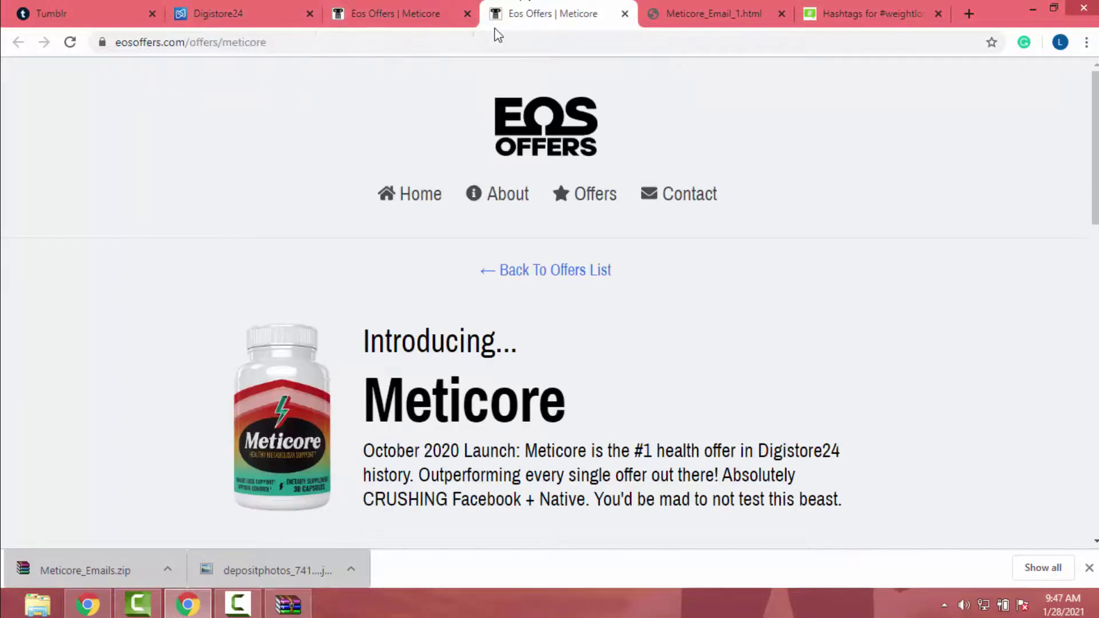
left_click(435, 23)
left_click(428, 40)
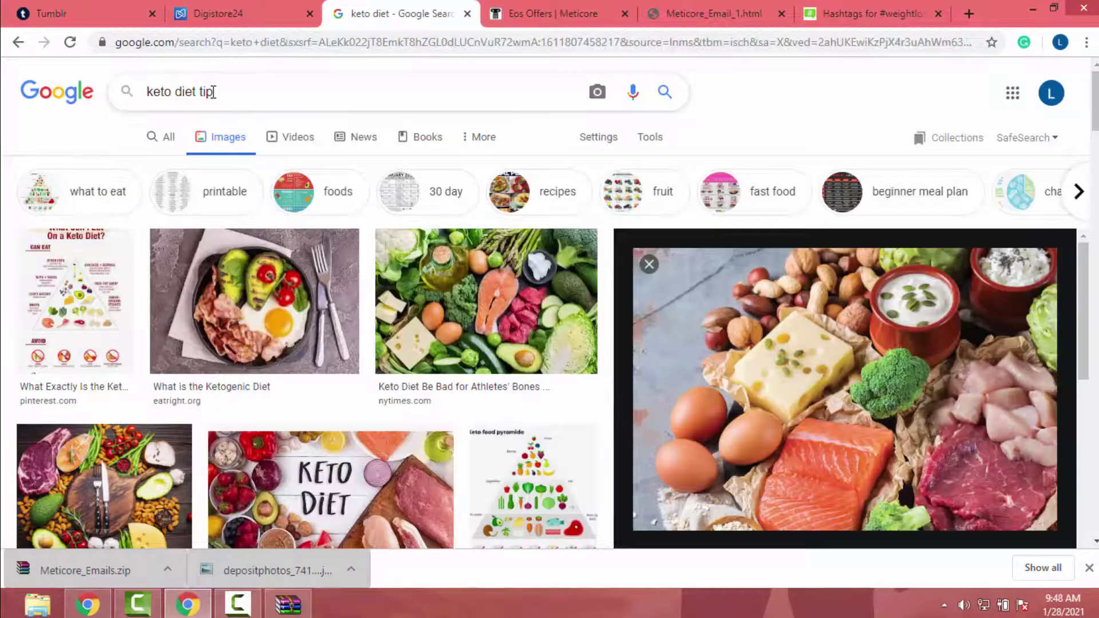
key("Return")
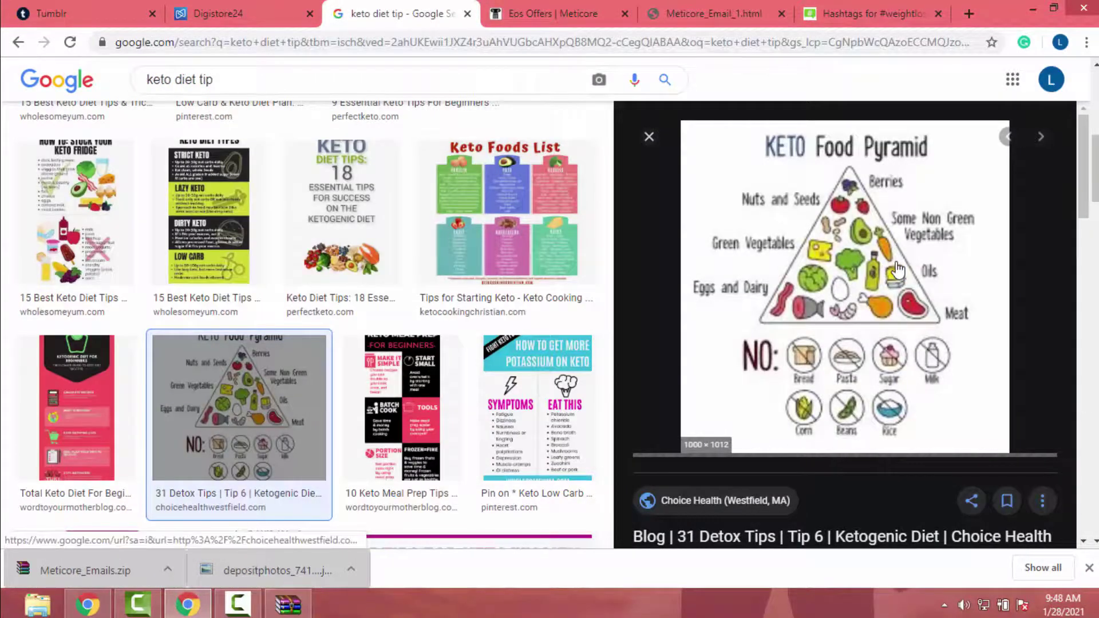
Save the keto food pyramid image as download.jpeg.
right_click(884, 440)
left_click(959, 404)
key("Return")
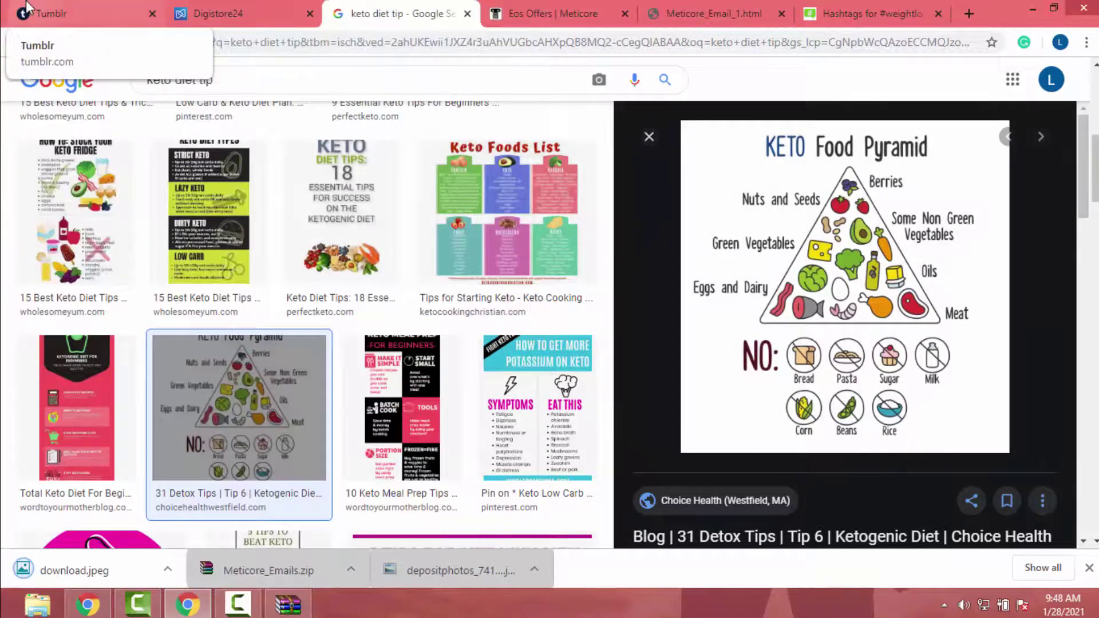
left_click(80, 13)
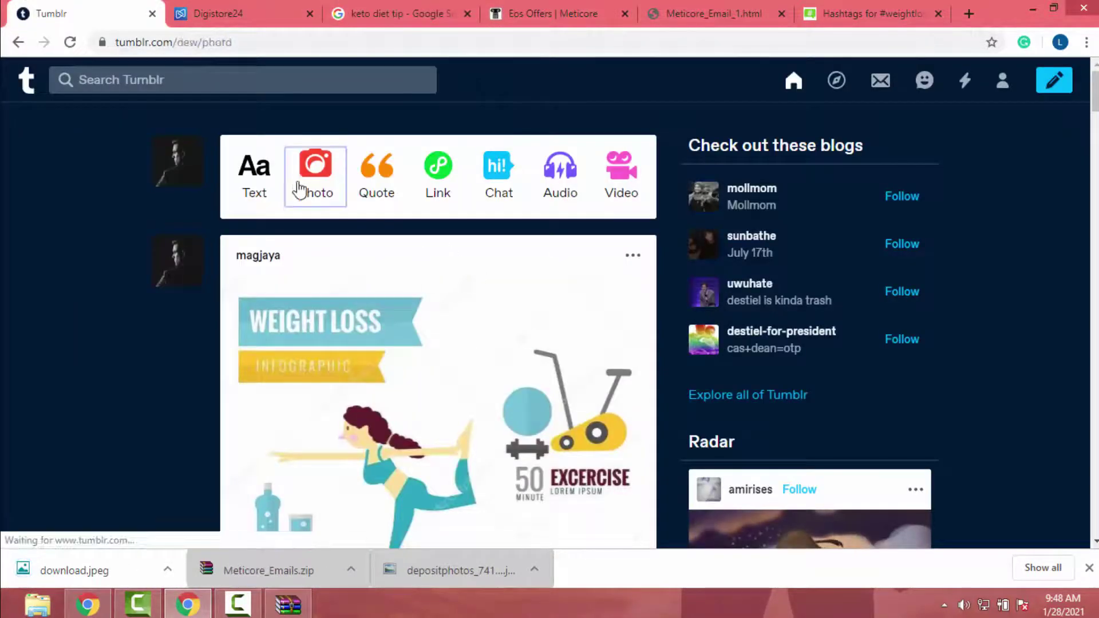
Start a Tumblr photo post containing the keto pyramid image download.jpeg.
left_click(298, 185)
left_click_drag(83, 582, 478, 315)
scroll(428, 402, "down", 5)
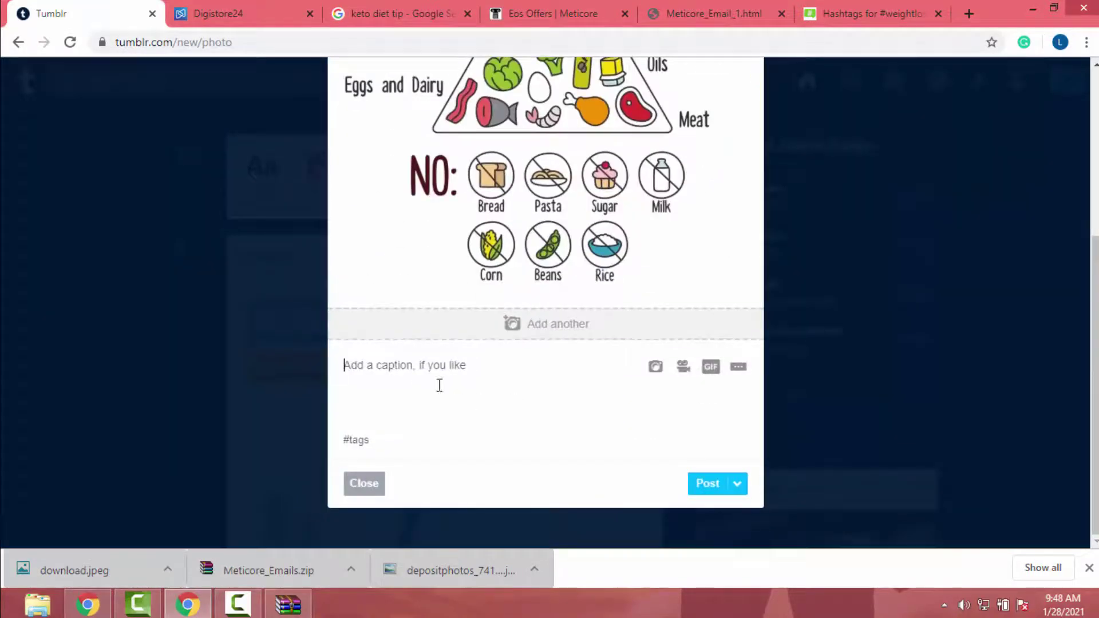
Tag the keto pyramid post #healthyfood.
left_click(546, 385)
type("healthyfood")
key("ctrl+z")
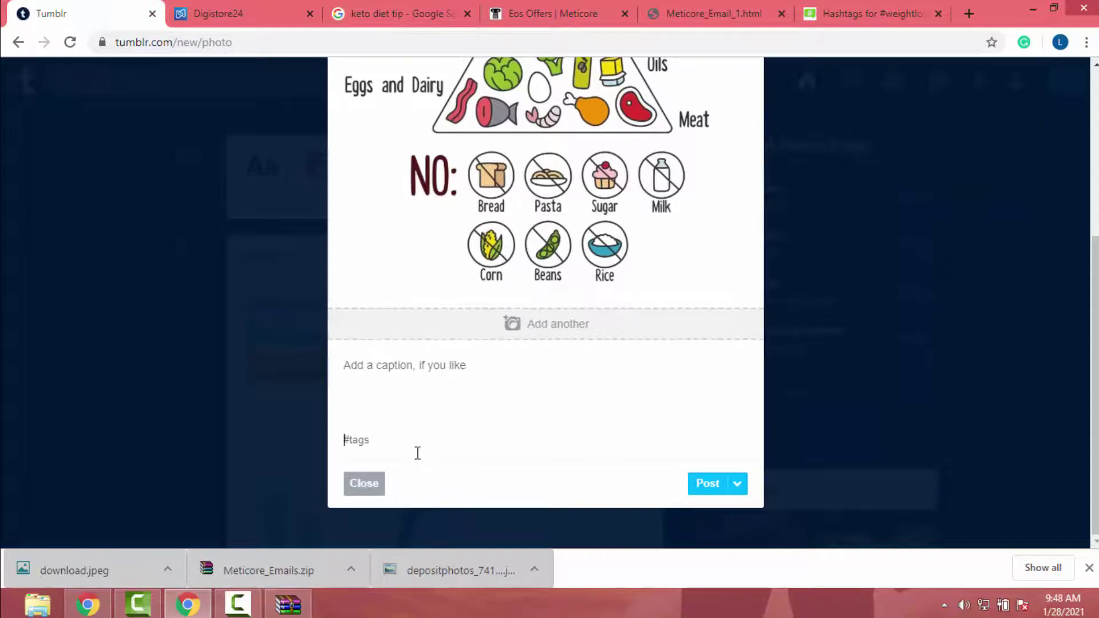
type("healthyfood")
key("Return")
Schedule the keto pyramid post for 2021/02/01 02:00.
left_click(743, 487)
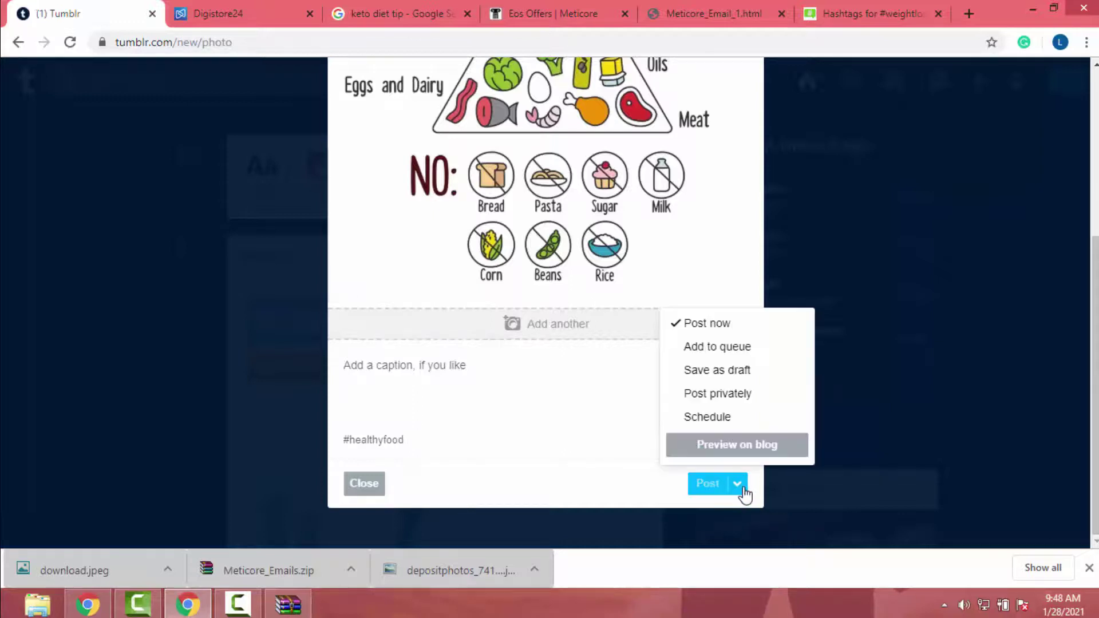
left_click(707, 418)
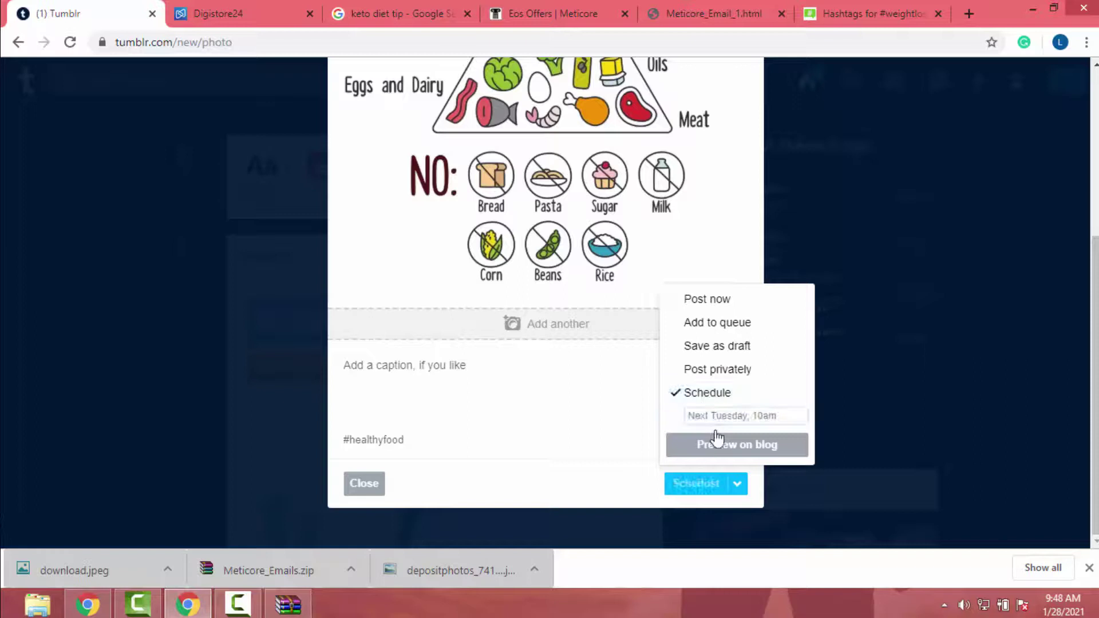
left_click(706, 415)
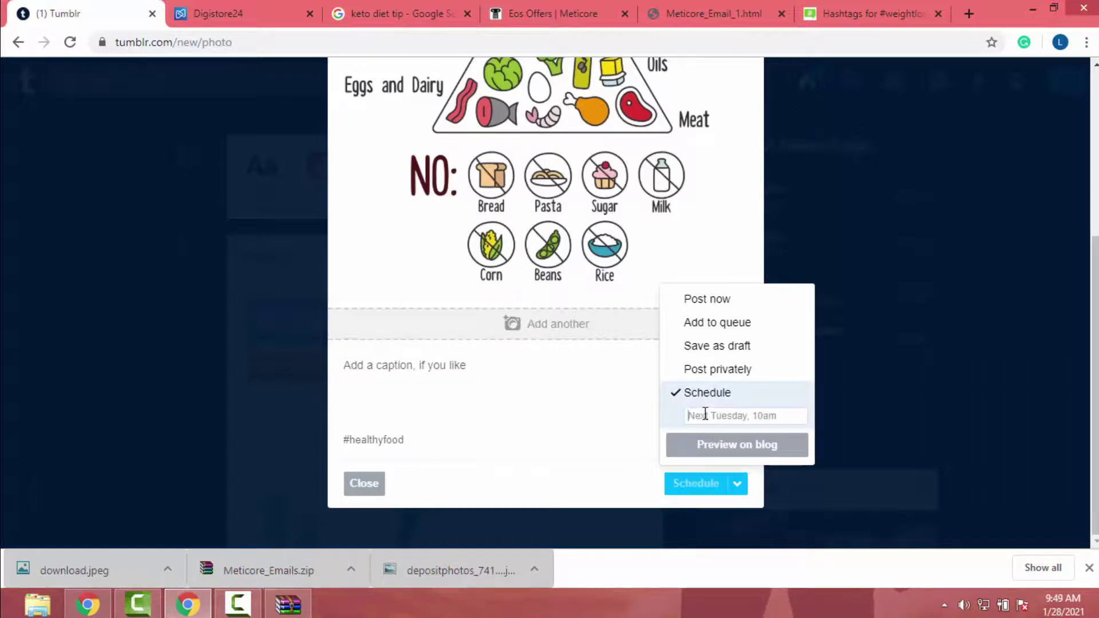
type("2021/02/01 02:00")
left_click(703, 484)
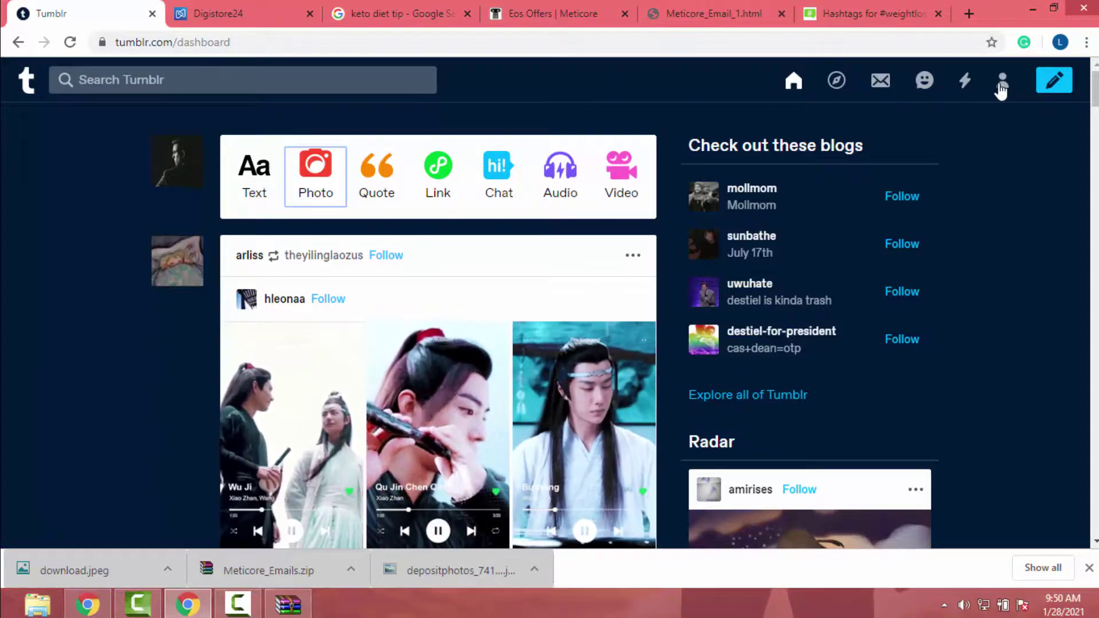
Go to your own blog and place the cursor in the Search Tumblr bar.
left_click(1001, 83)
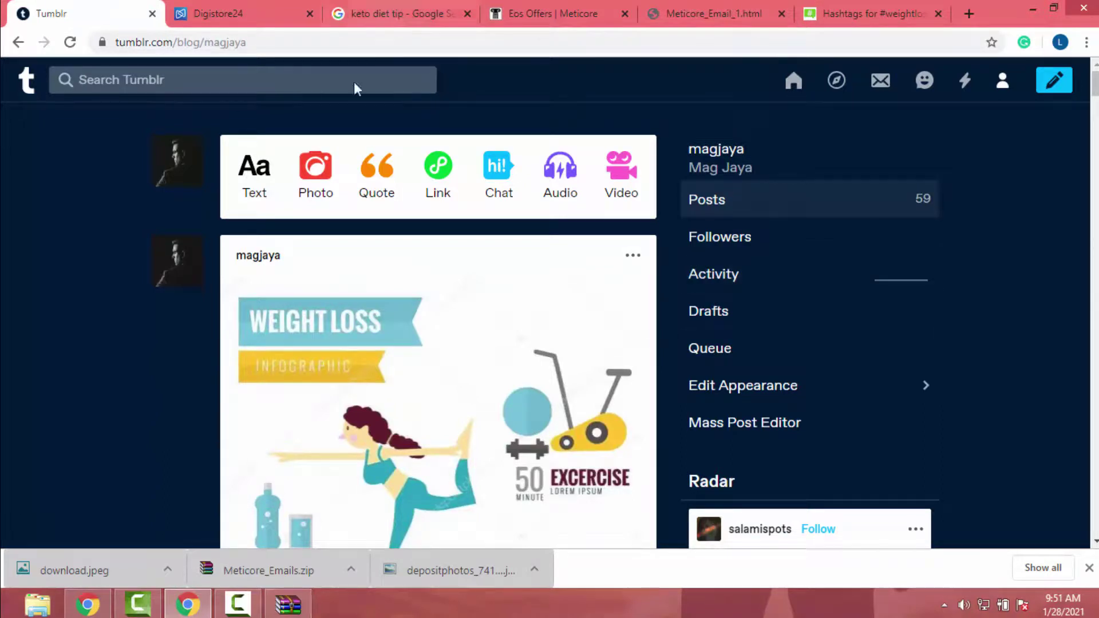
left_click(100, 89)
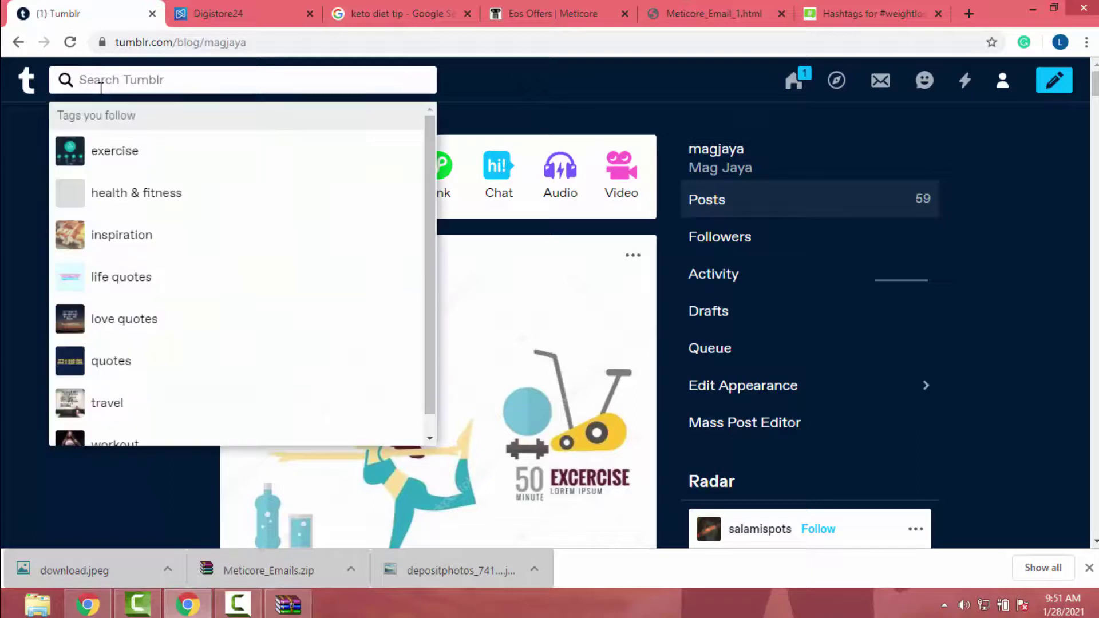
Search Tumblr for 'weightloss', browse the results, and view one post's 2,756 notes.
type("weightloss")
key("Return")
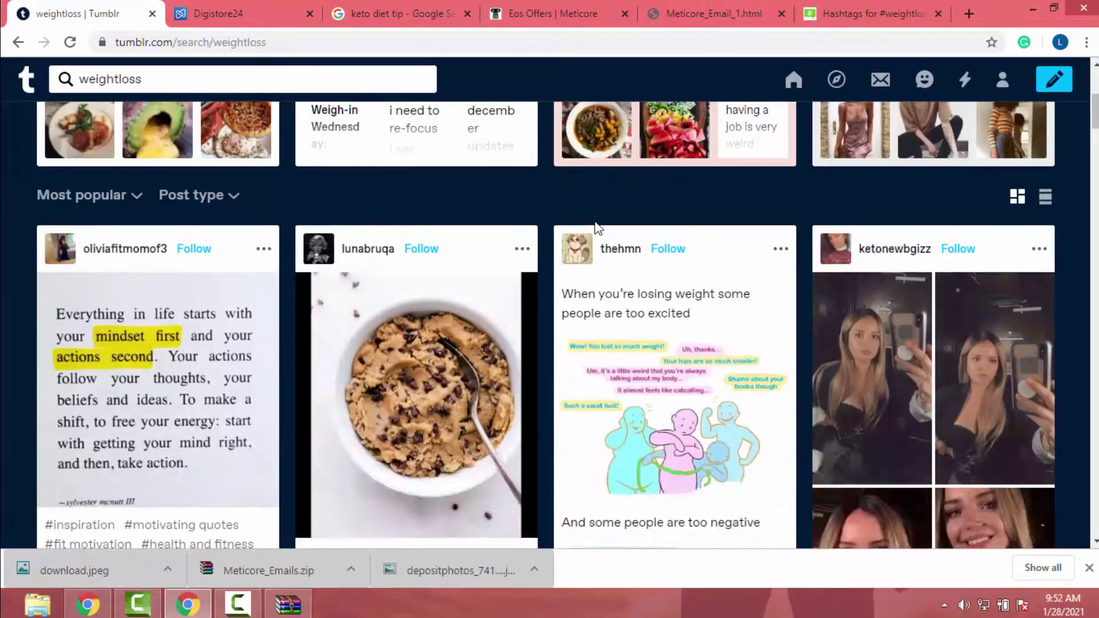
scroll(595, 225, "up", 5)
scroll(596, 226, "down", 12)
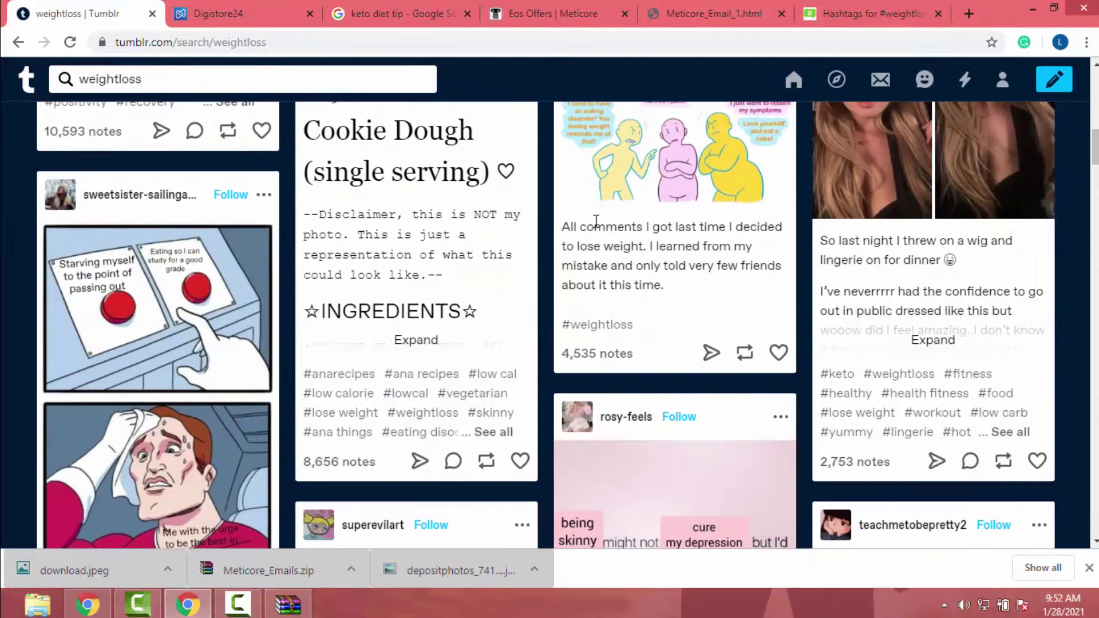
scroll(596, 221, "up", 1)
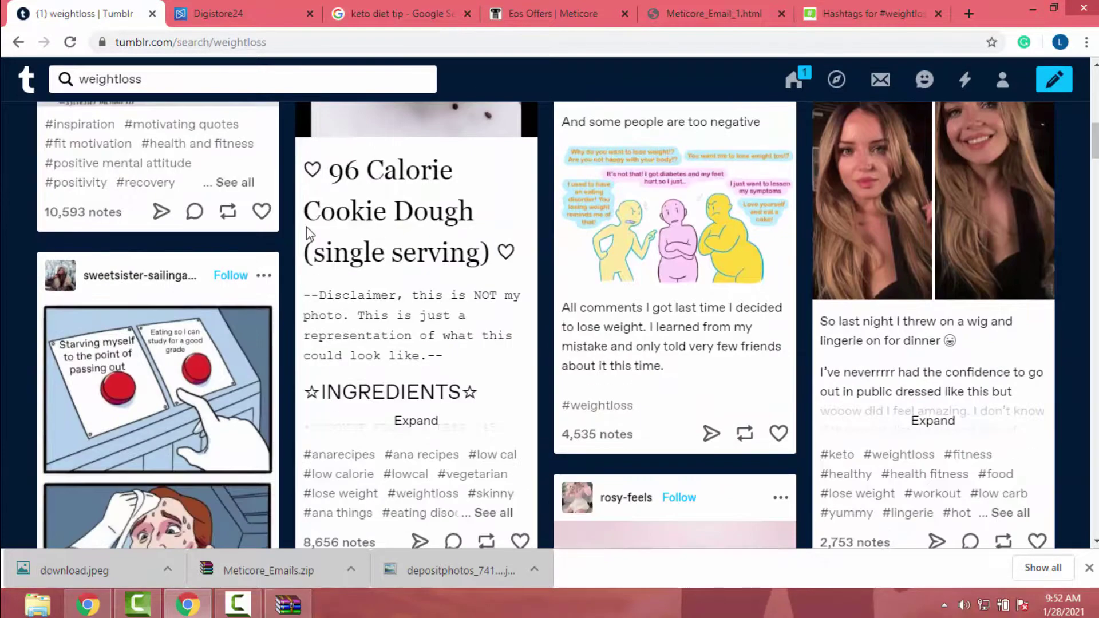
scroll(307, 226, "up", 1)
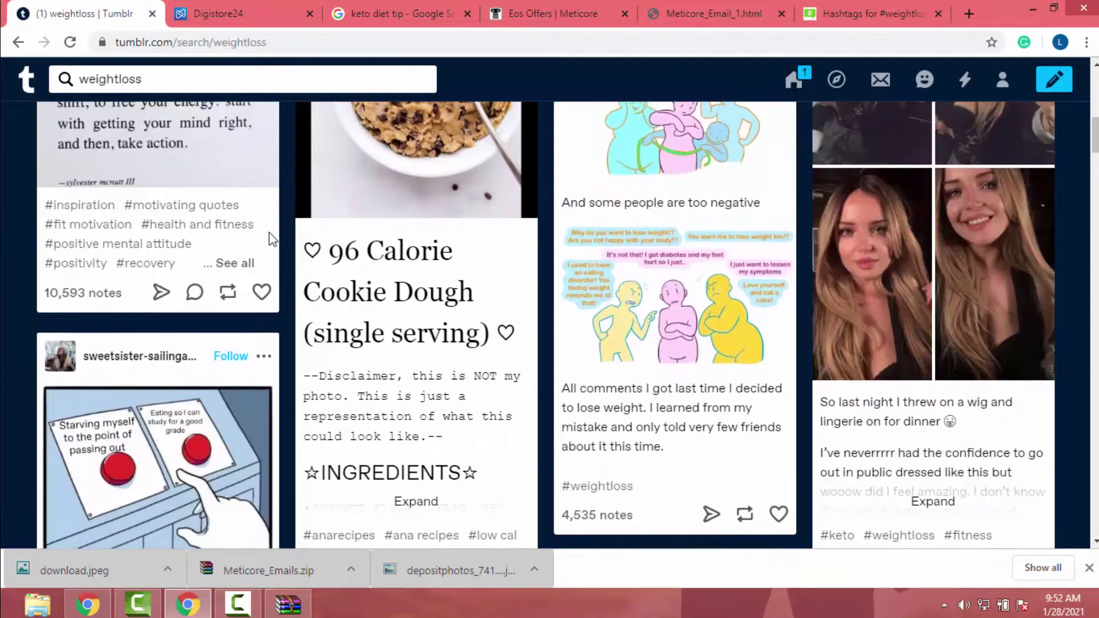
scroll(307, 226, "down", 1)
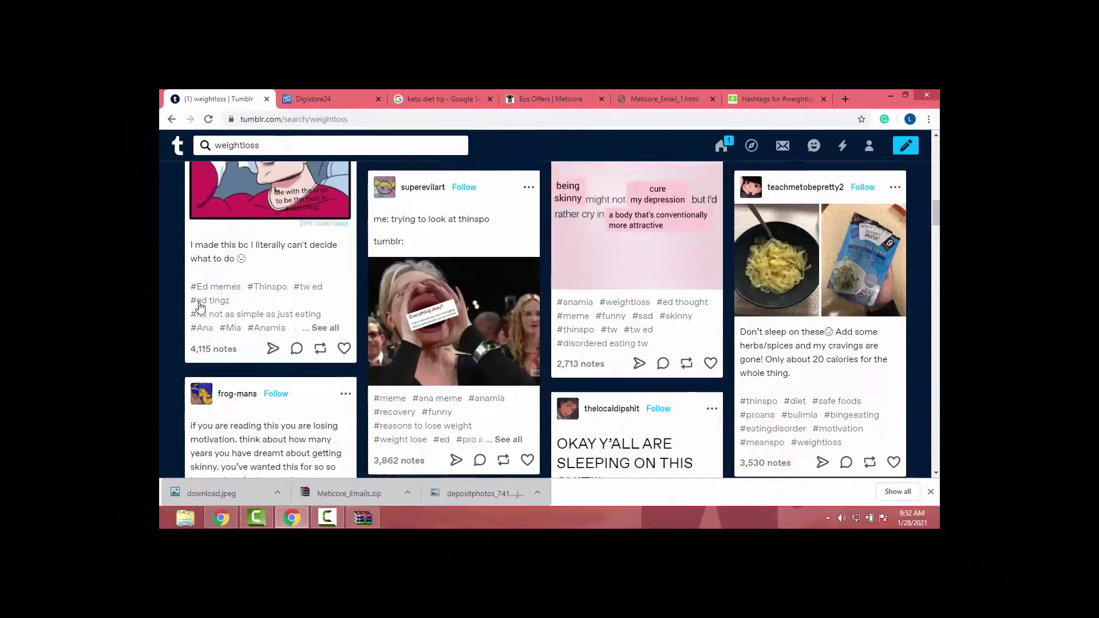
scroll(625, 452, "down", 5)
left_click(625, 452)
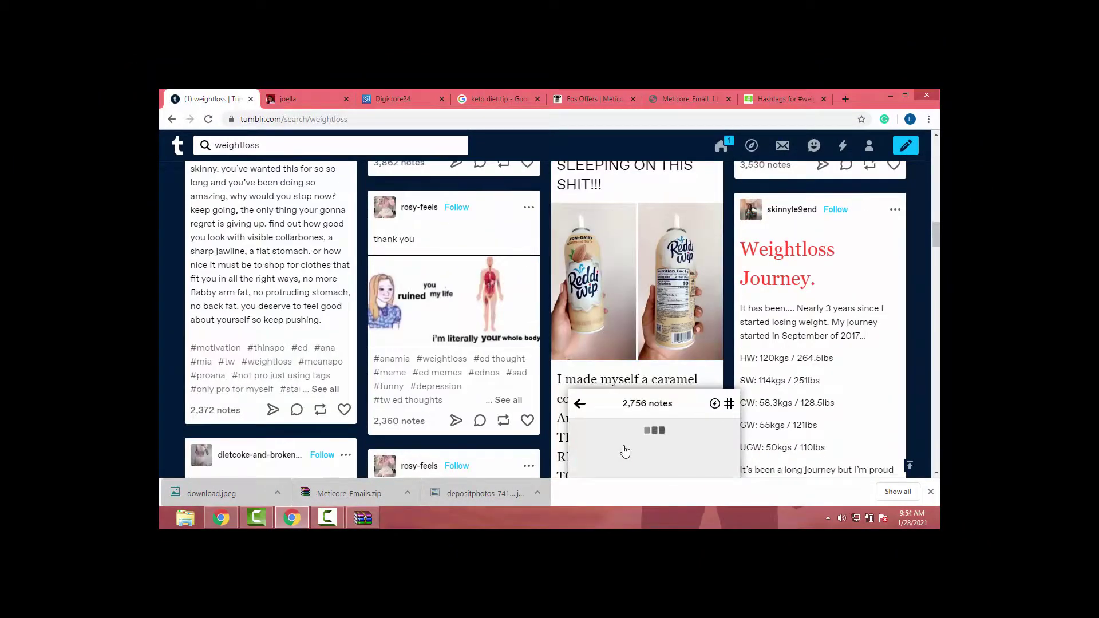